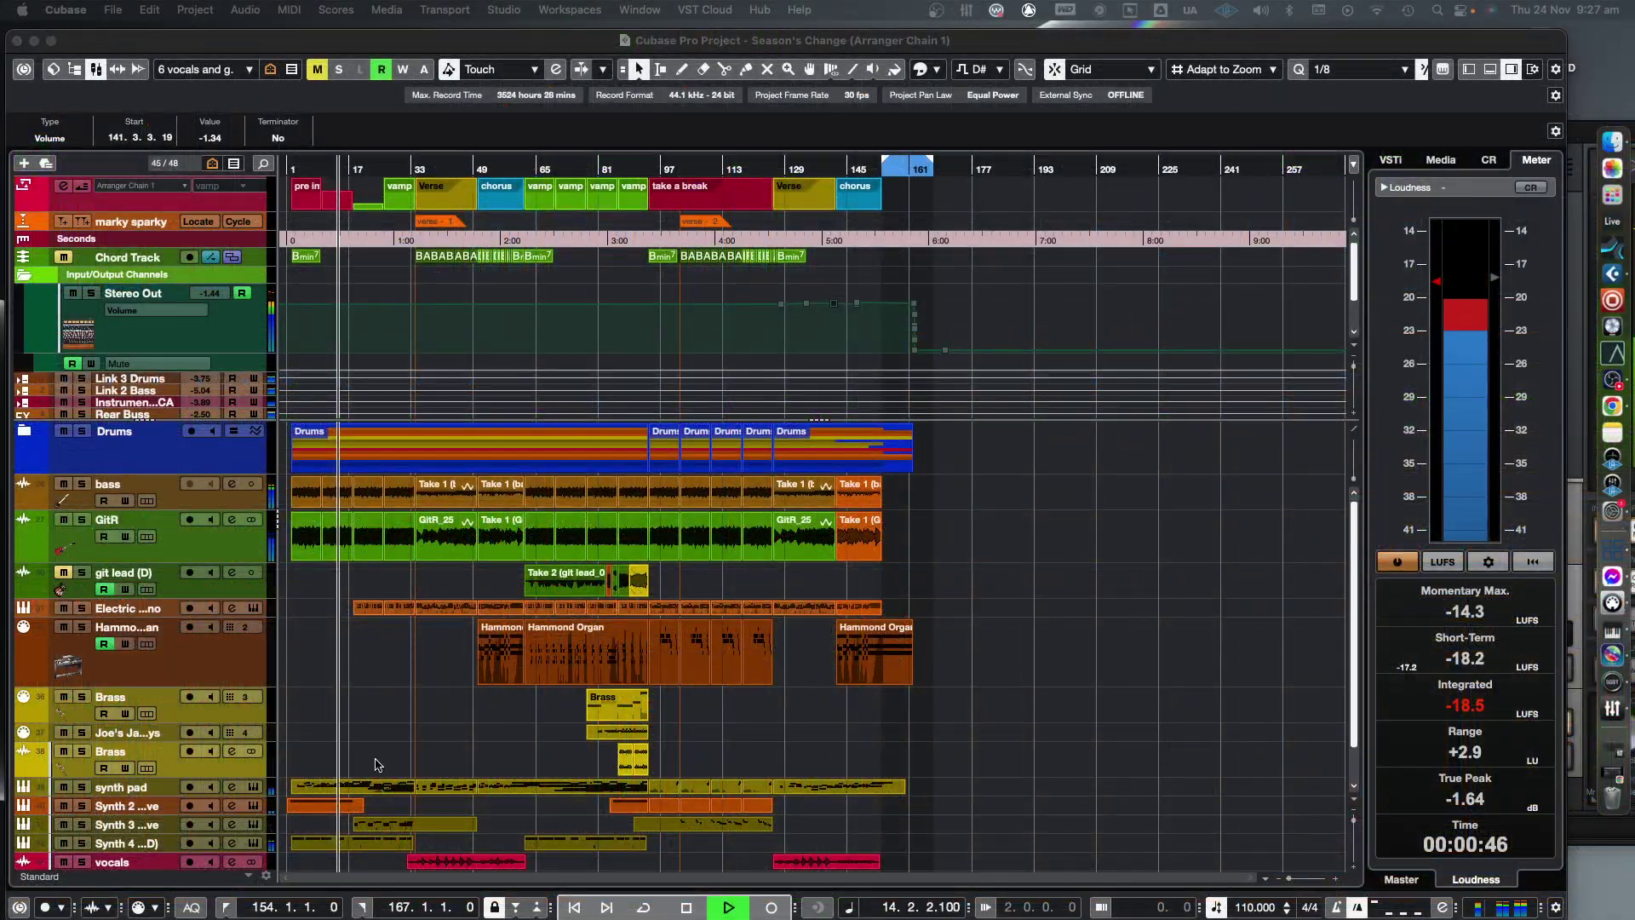
- Show the notes of the first Mmassive Nocturnal Drift part on the Synth 4 track in the lower editor and close it again
click(349, 844)
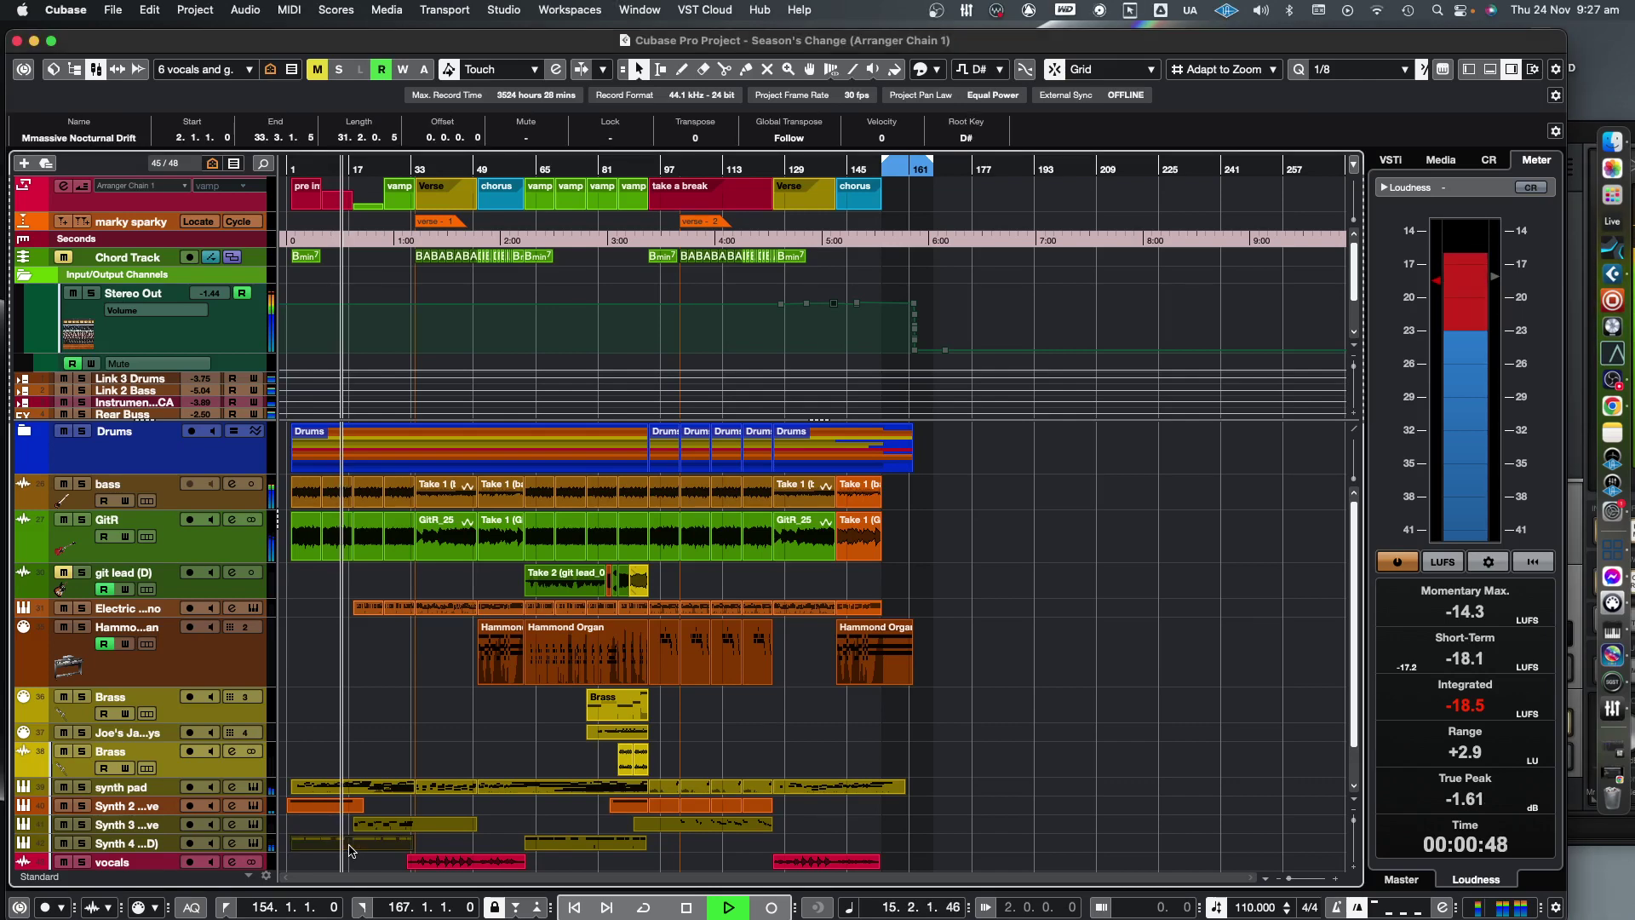
double_click(349, 845)
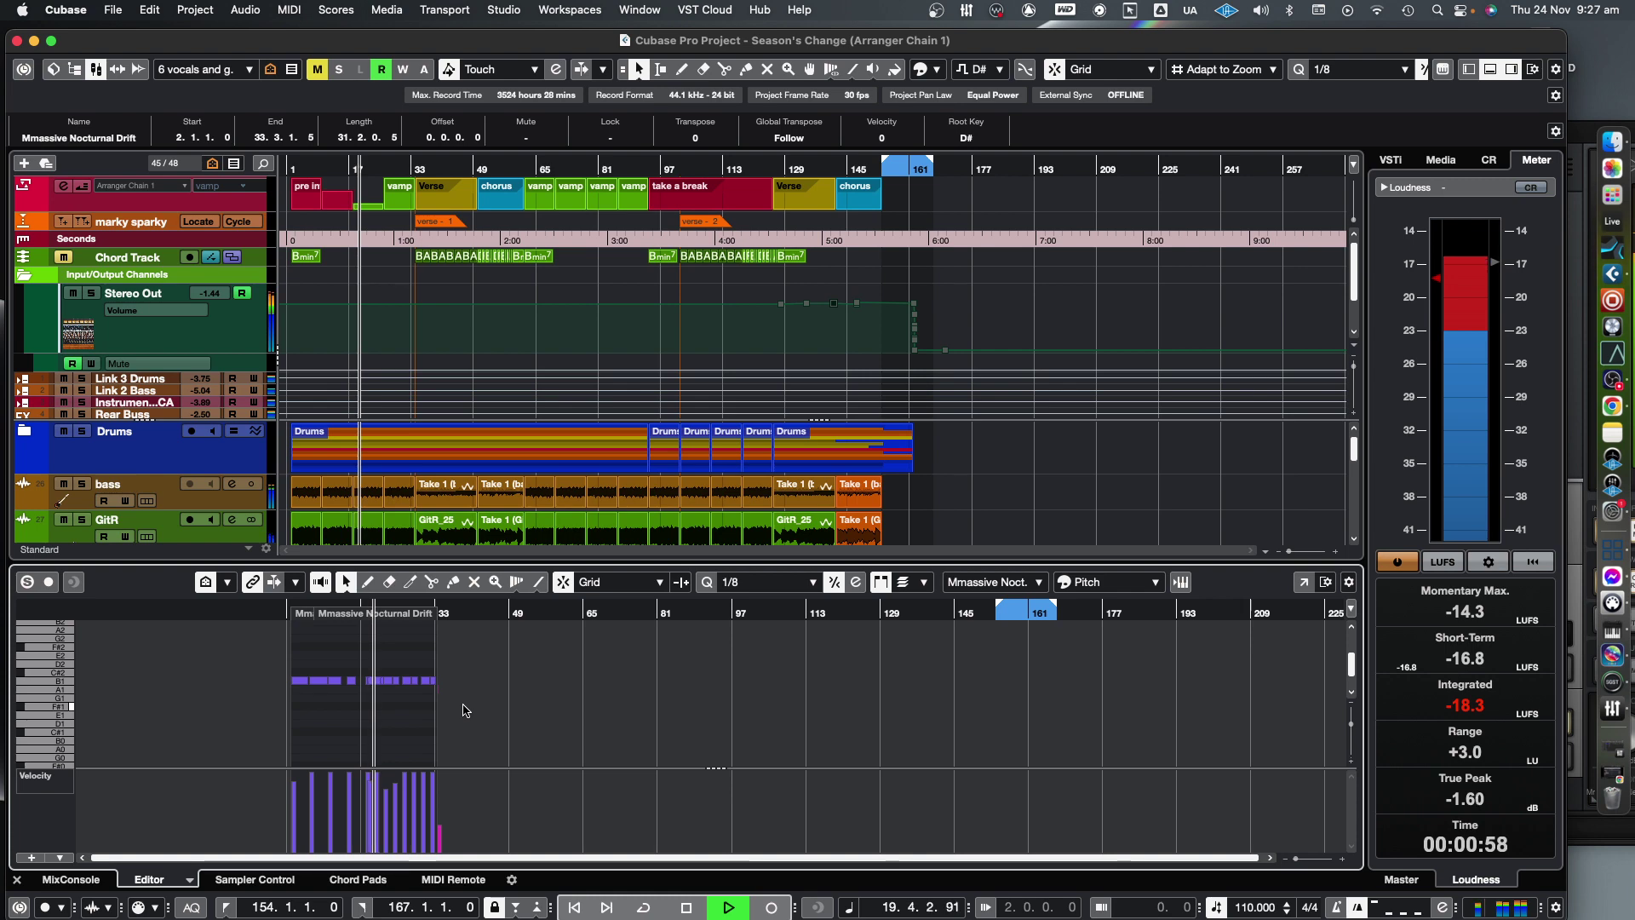
key(super+alt+e)
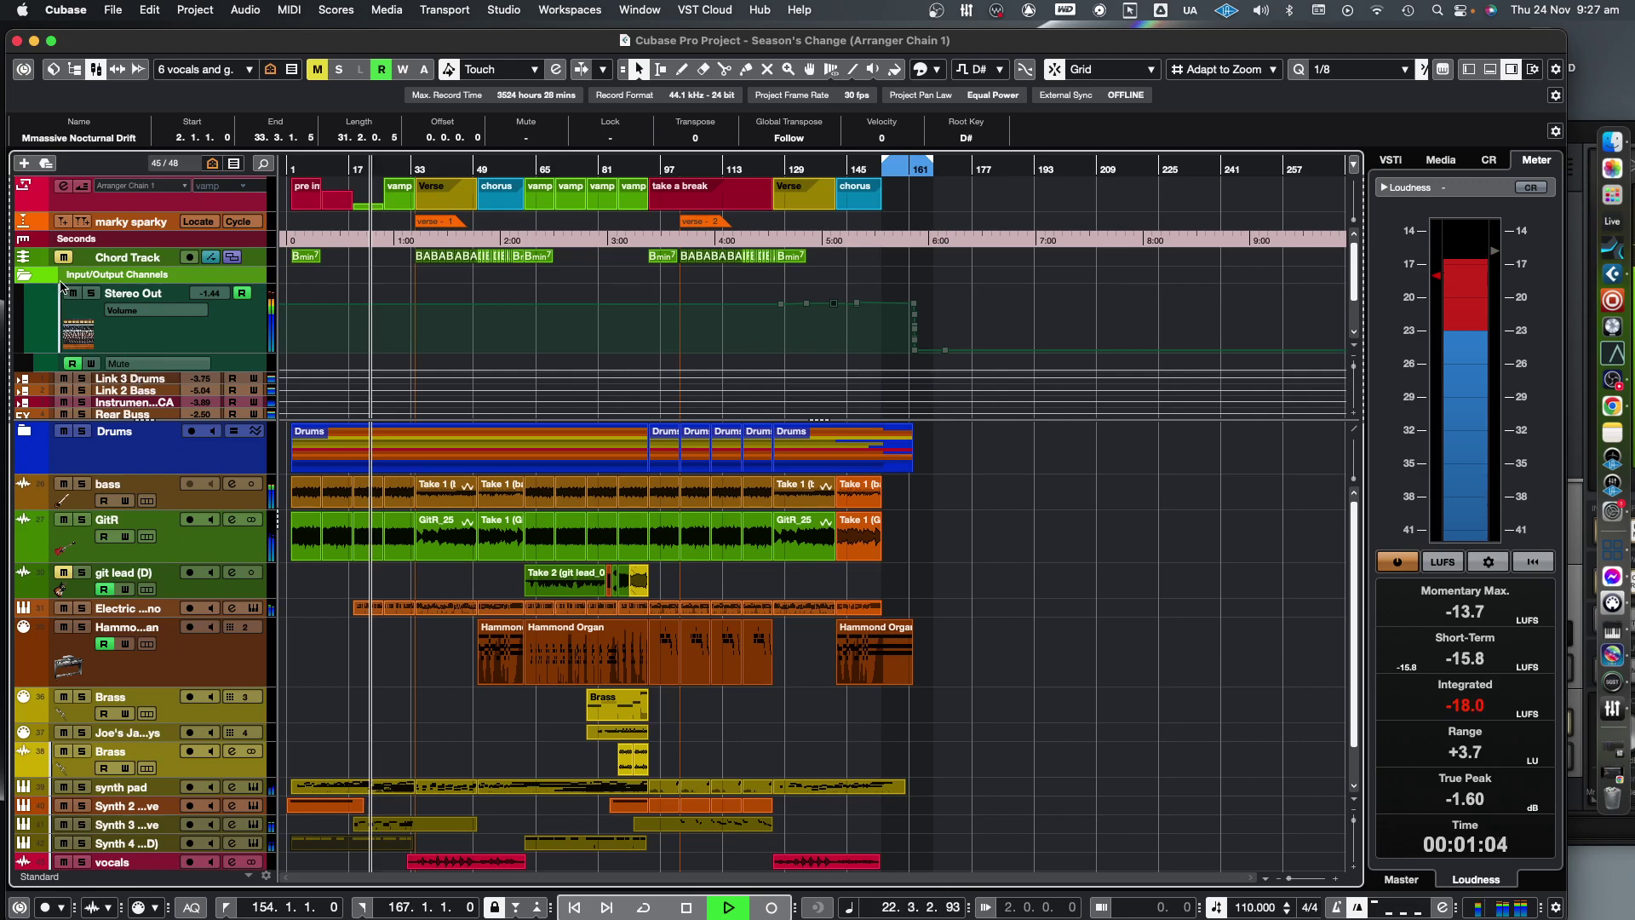
- Collapse the Input/Output Channels folder and raise the track list divider to just below the Seconds ruler
click(31, 278)
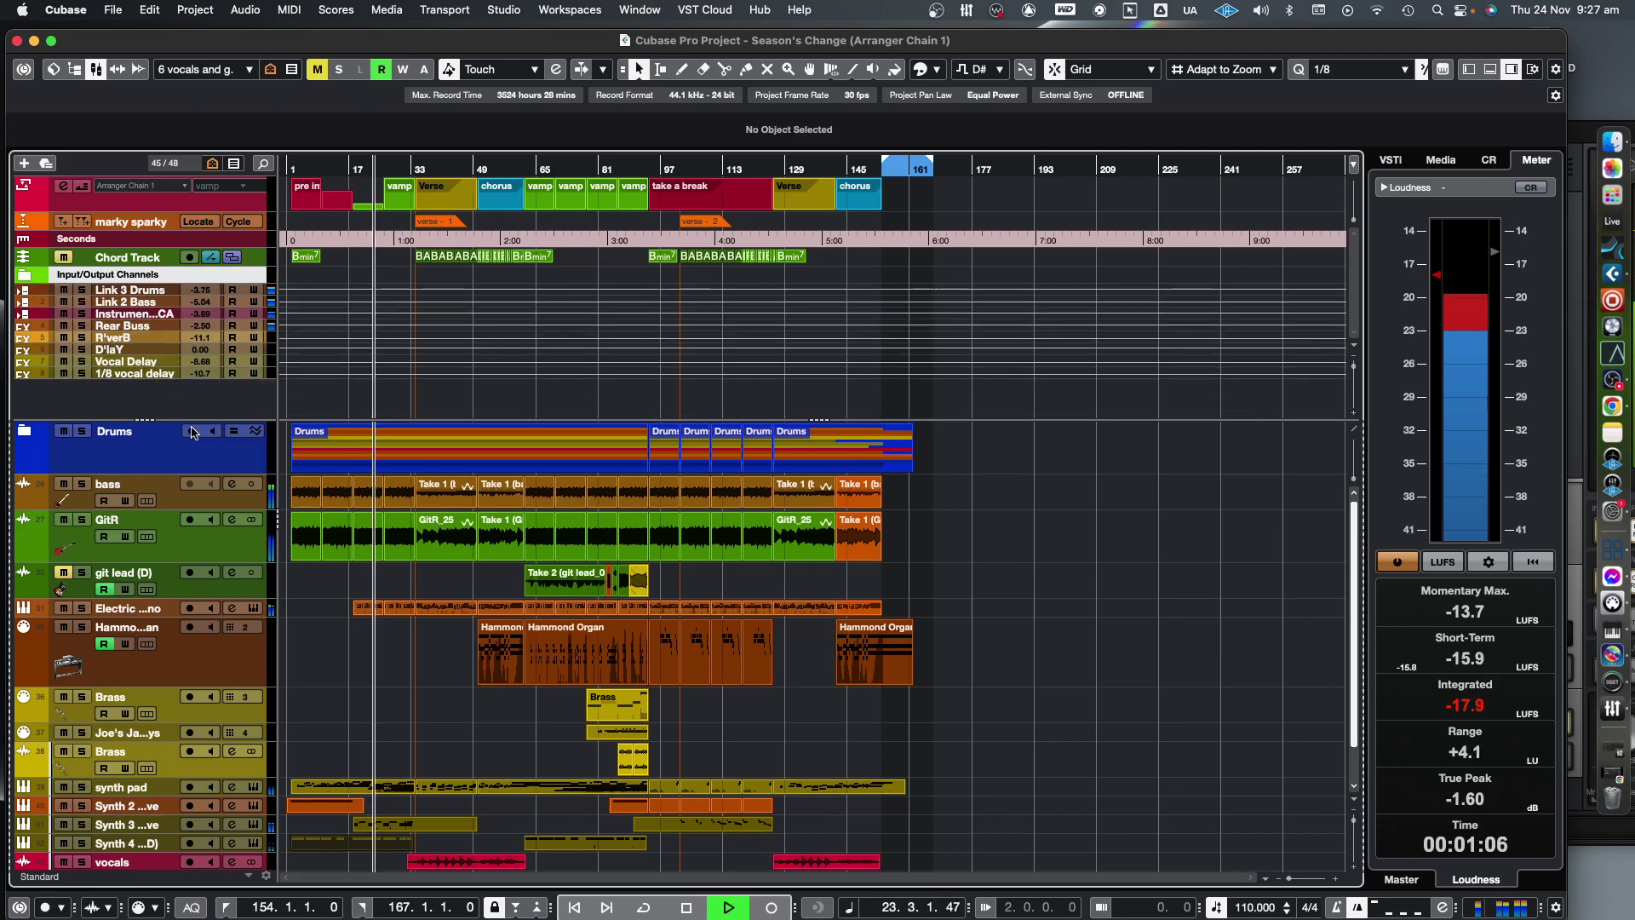
drag(147, 419, 167, 212)
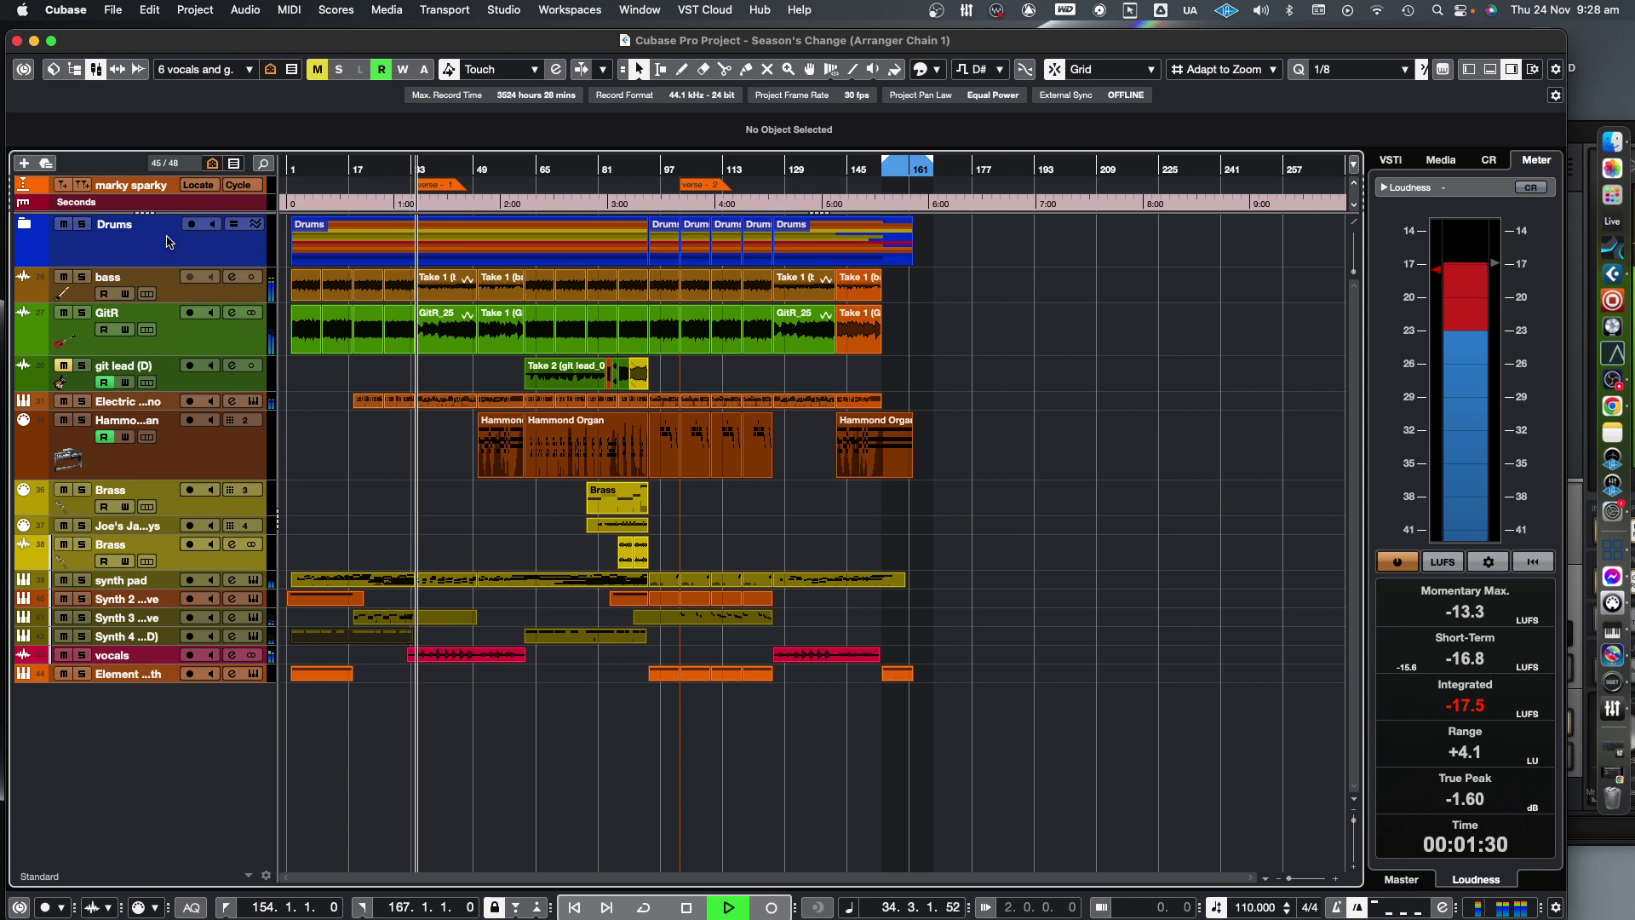
- Select the Element Synth track and enlarge the heights of all tracks until the names on the synth parts are readable
click(163, 248)
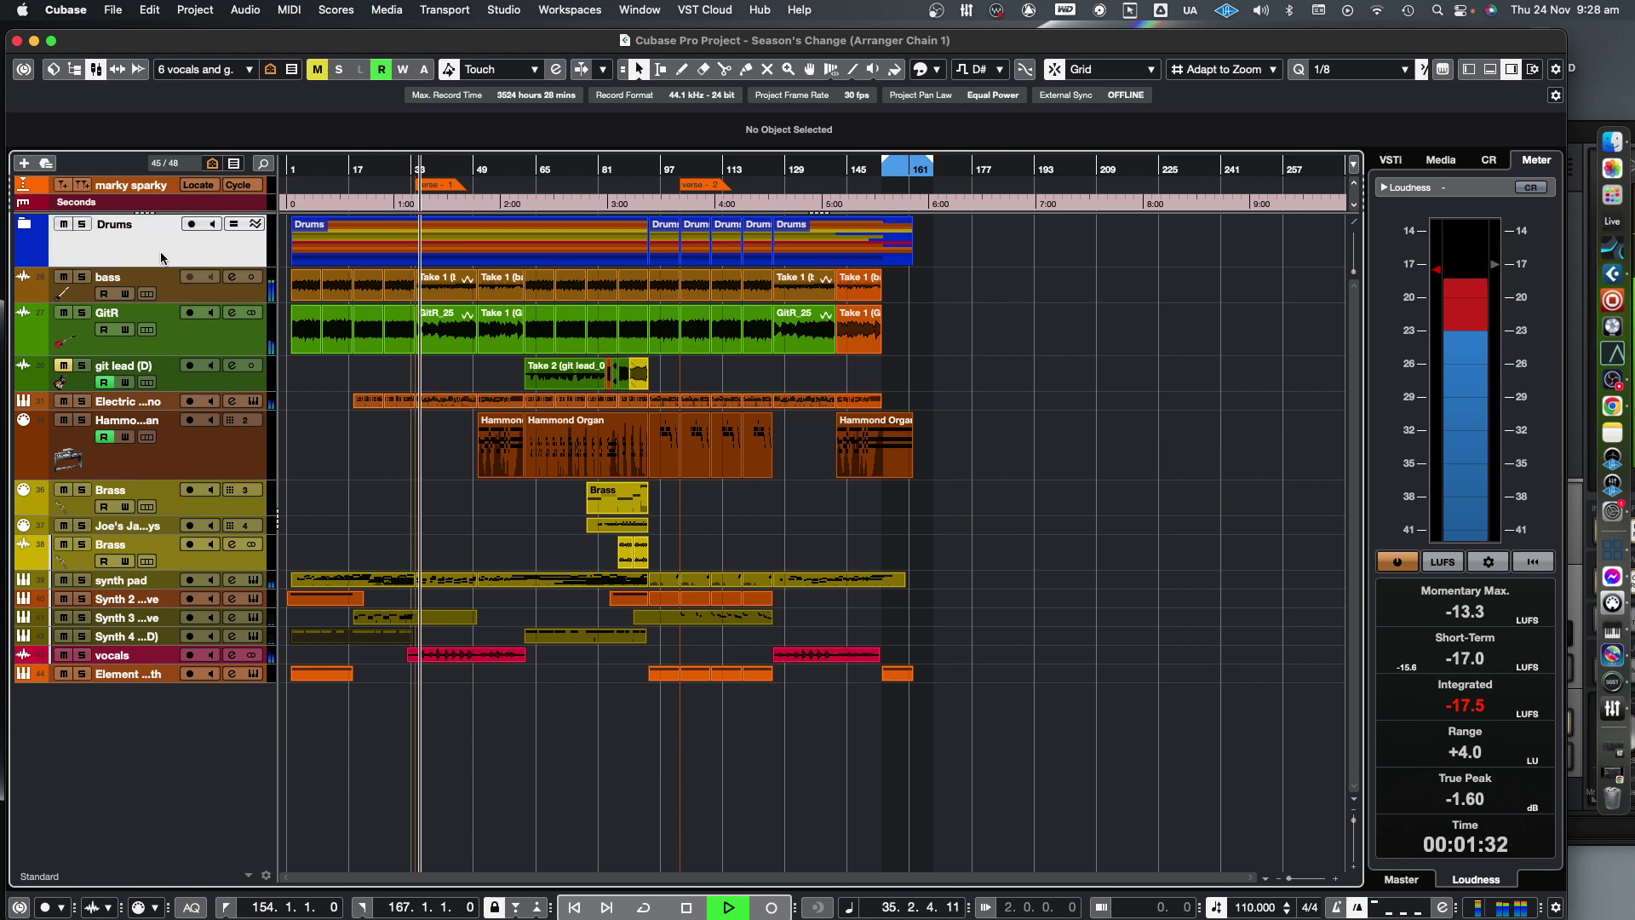
key(shift+g)
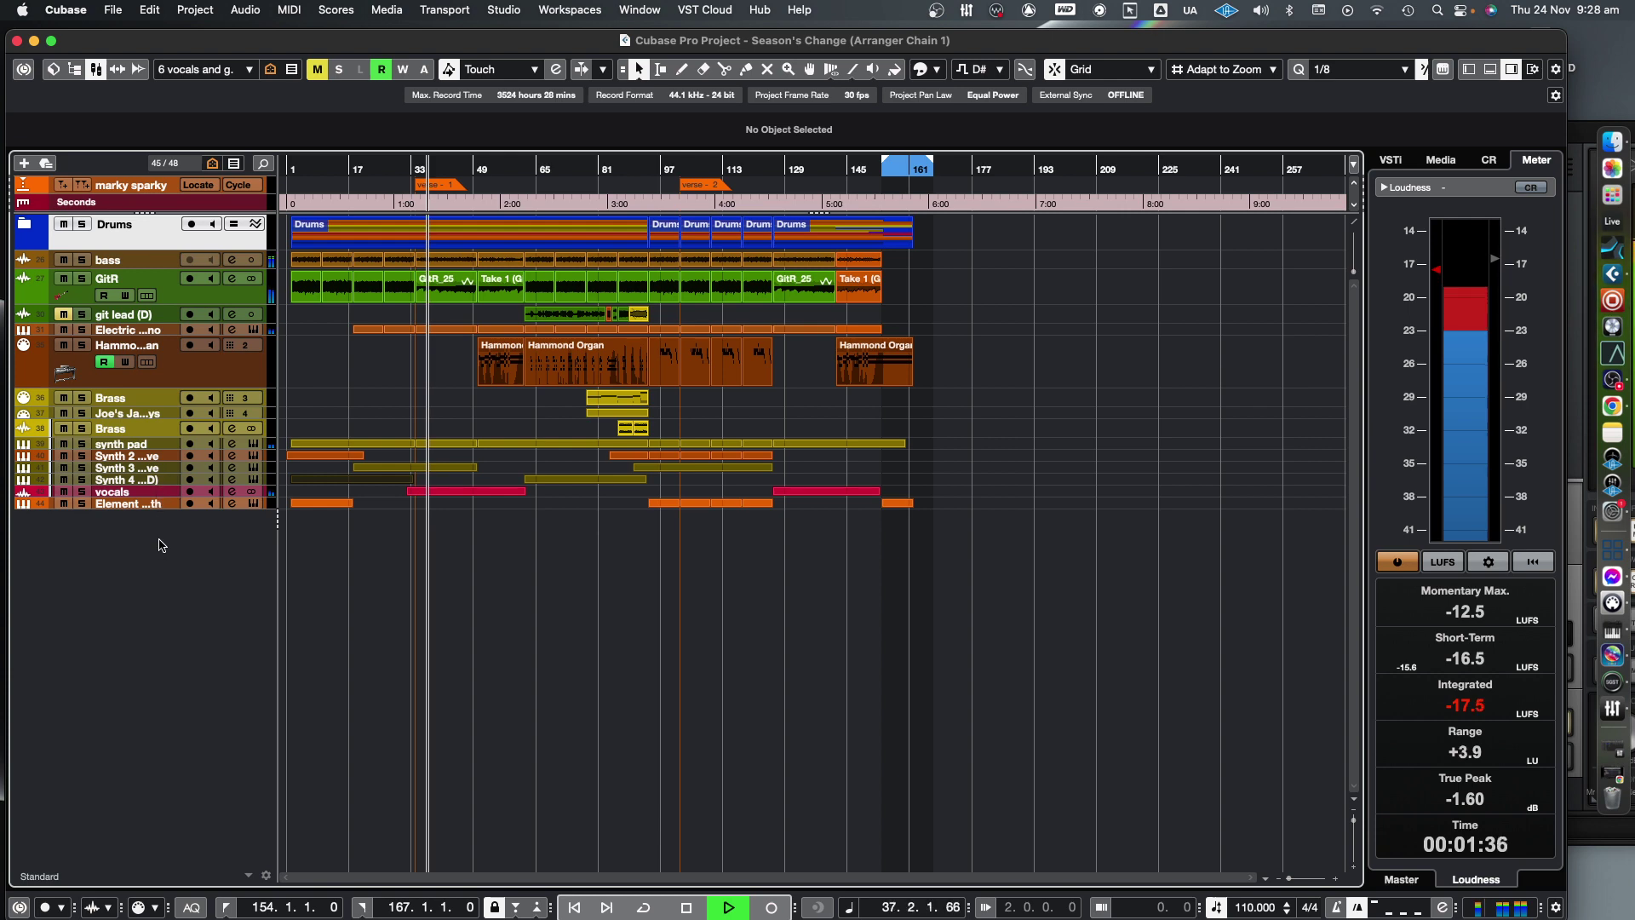
click(158, 505)
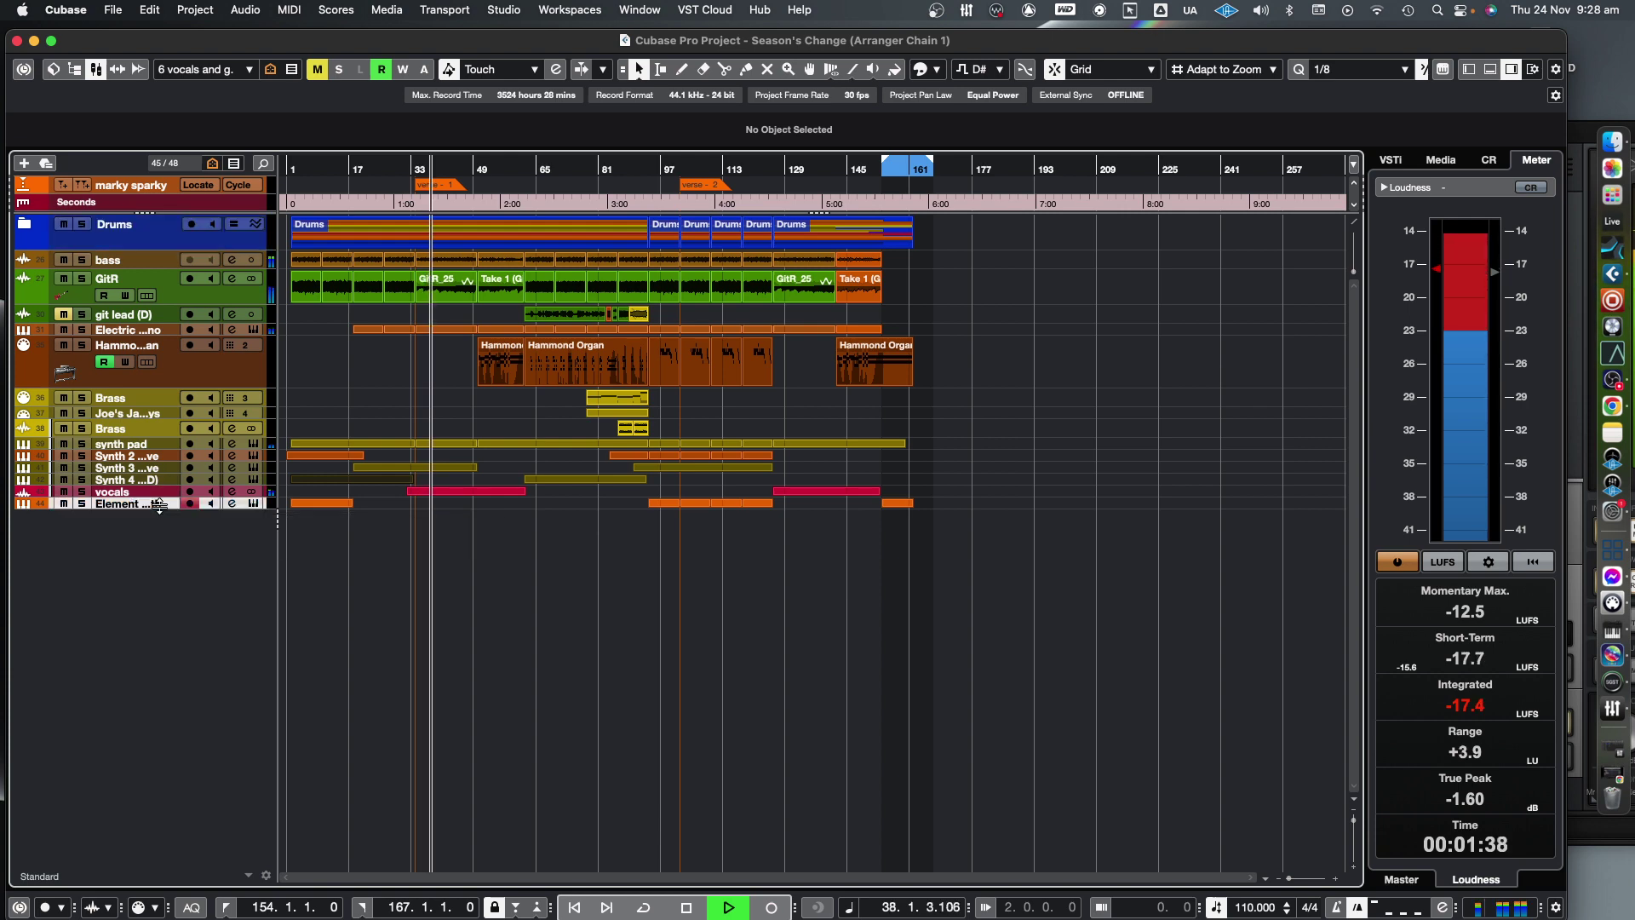
key(shift+h)
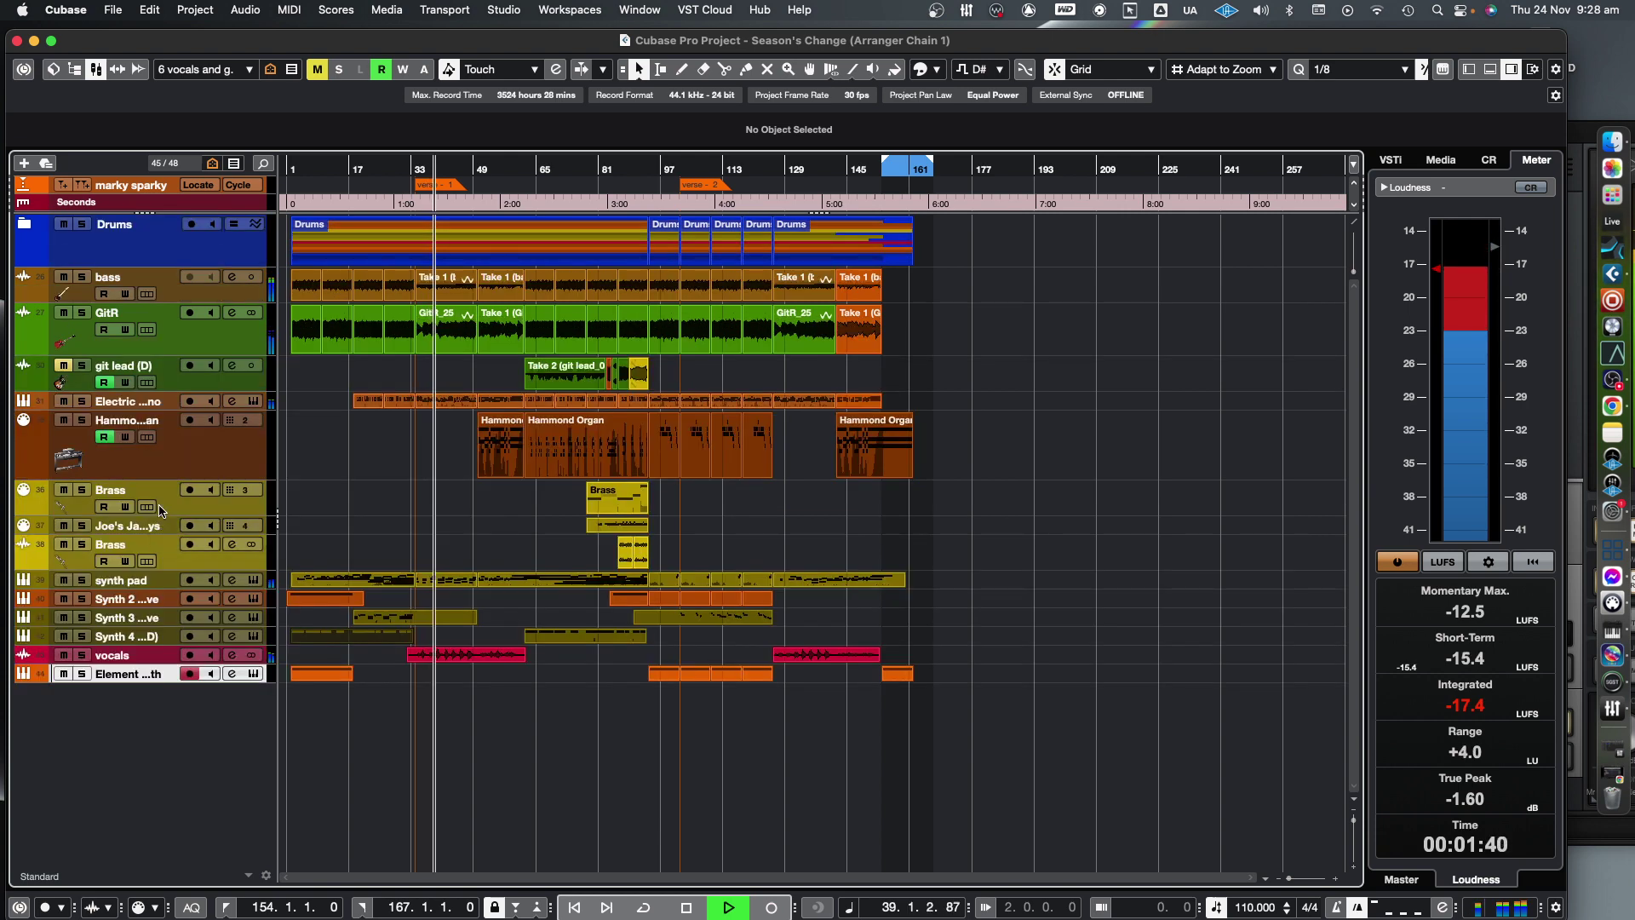
key(shift+h)
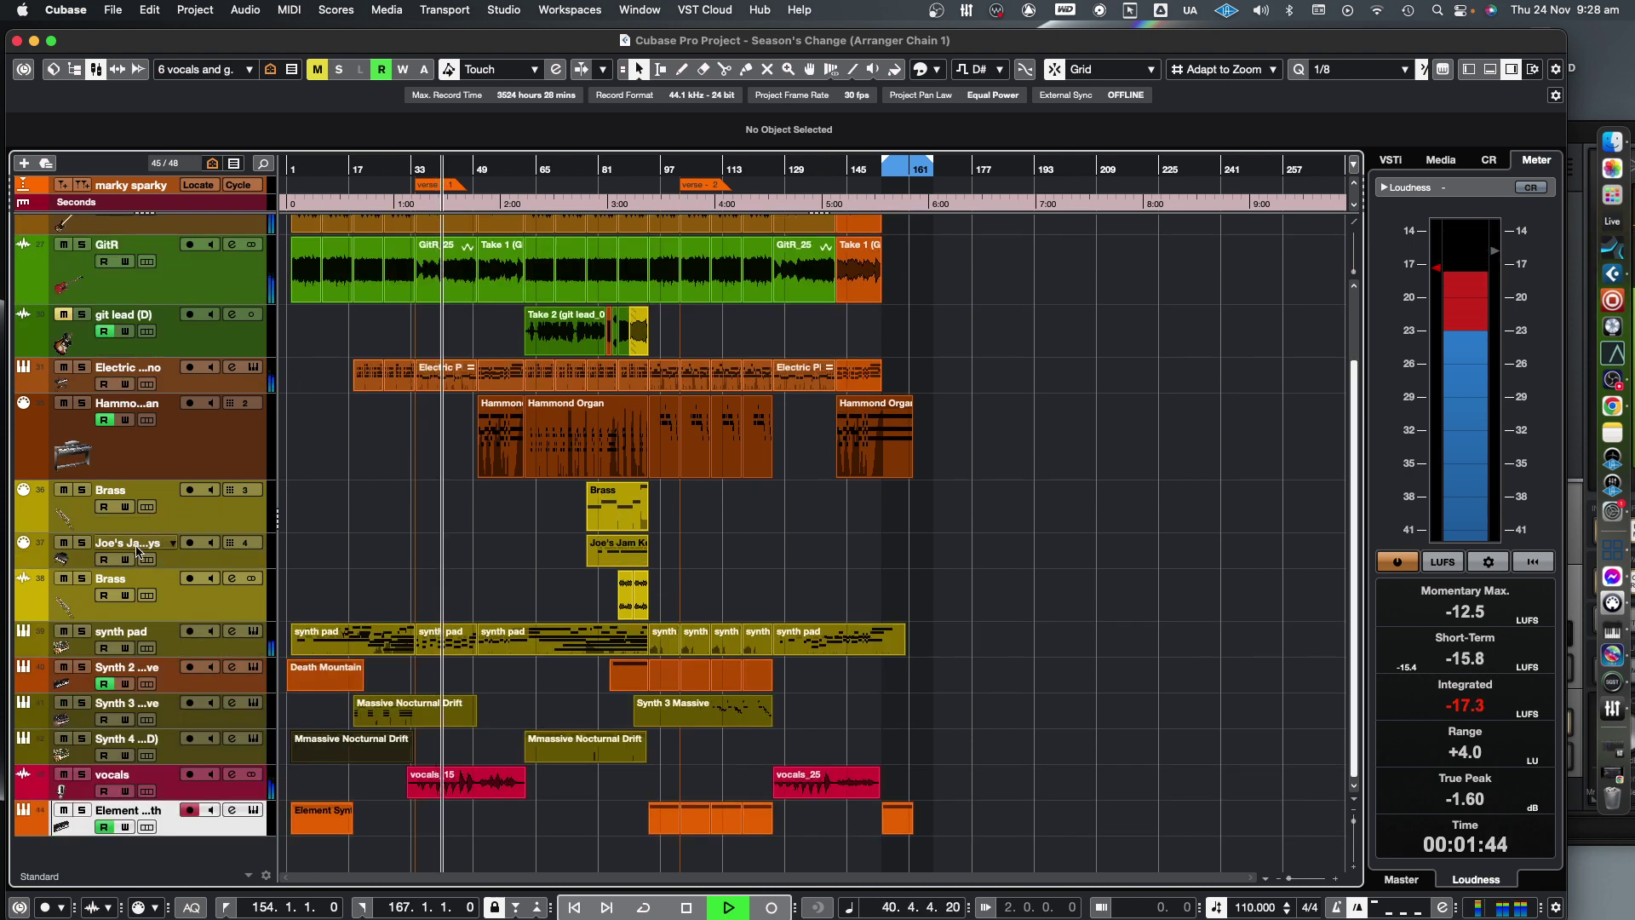
scroll(141, 552, up, 1)
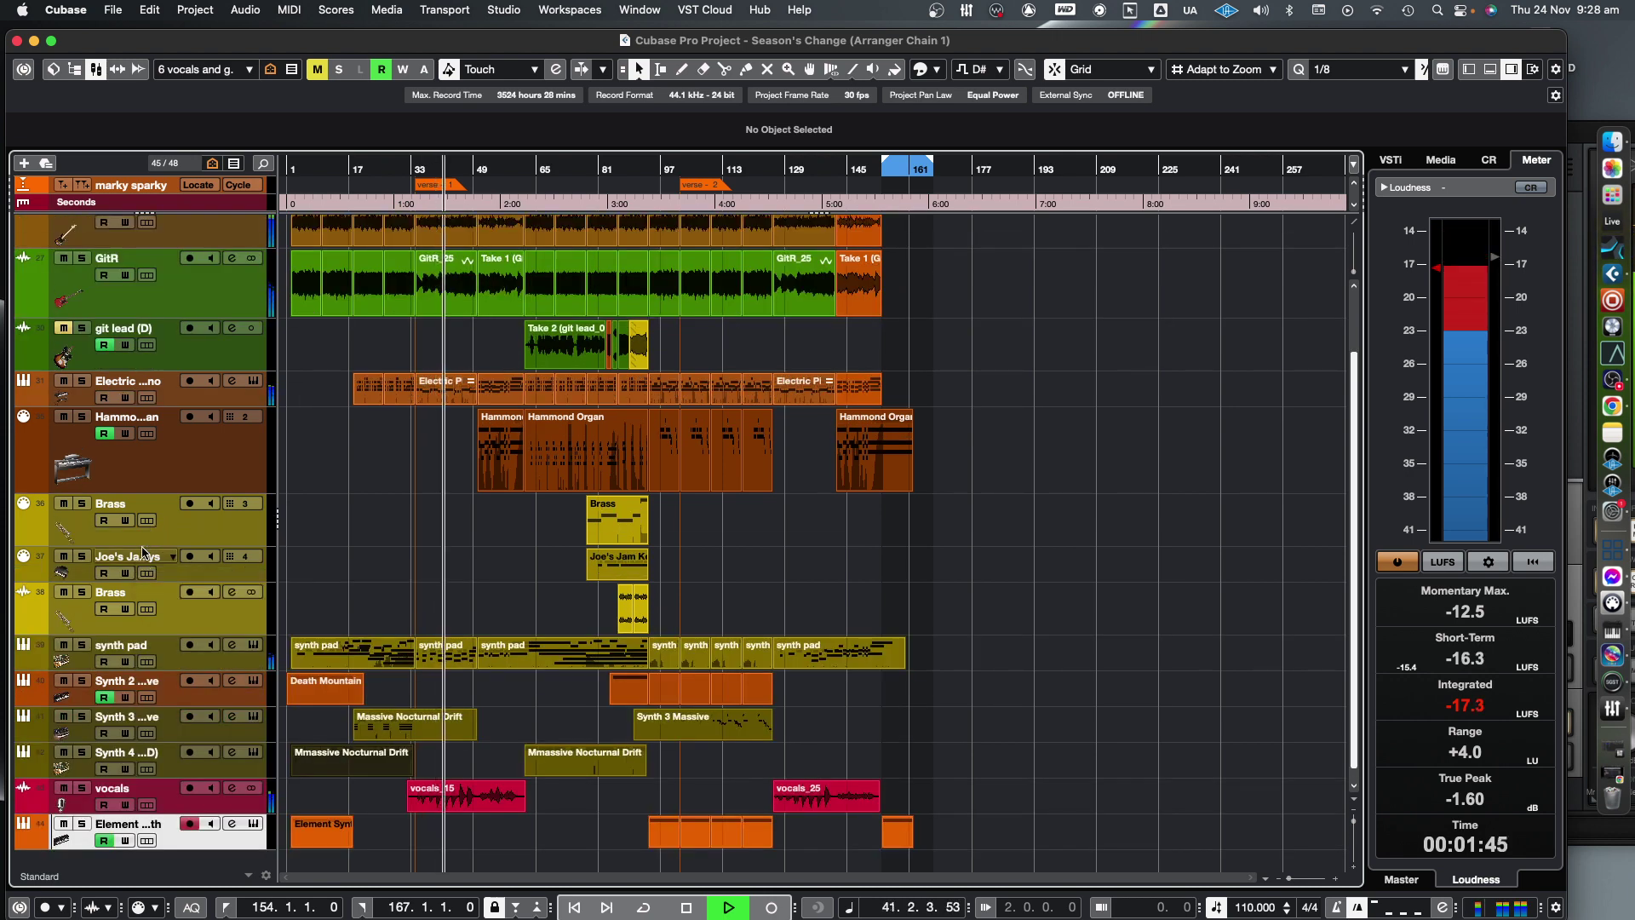
- Inspect the vocals_15 event and the Electric Piano part starting at bar 34 in the lower editor, with close horizontal zoom
double_click(485, 811)
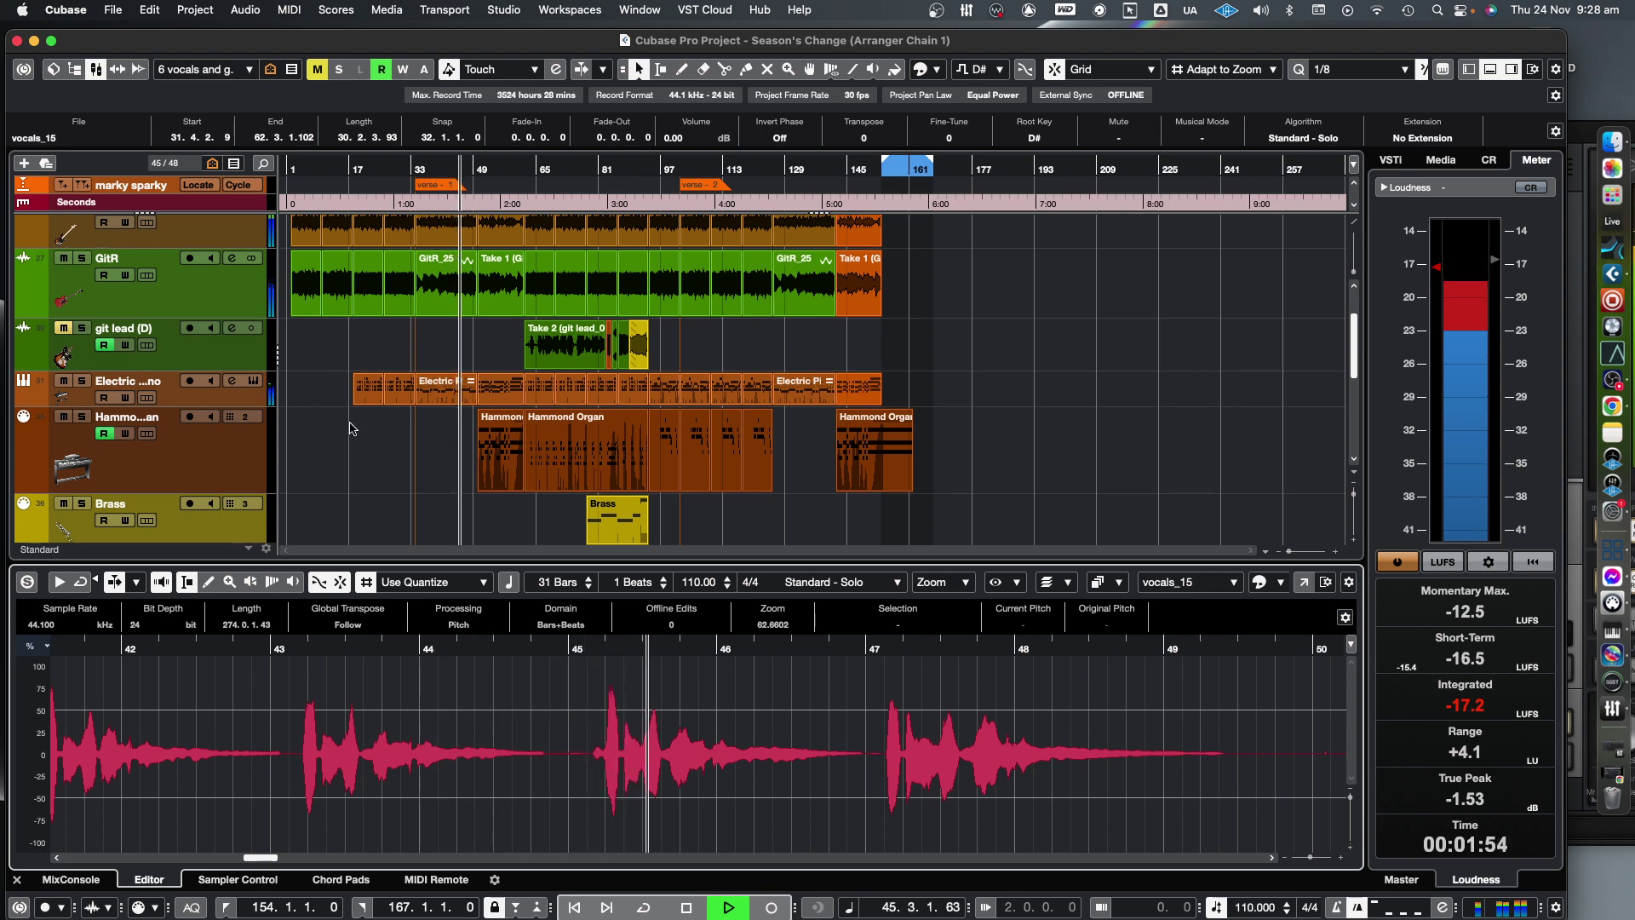
click(447, 392)
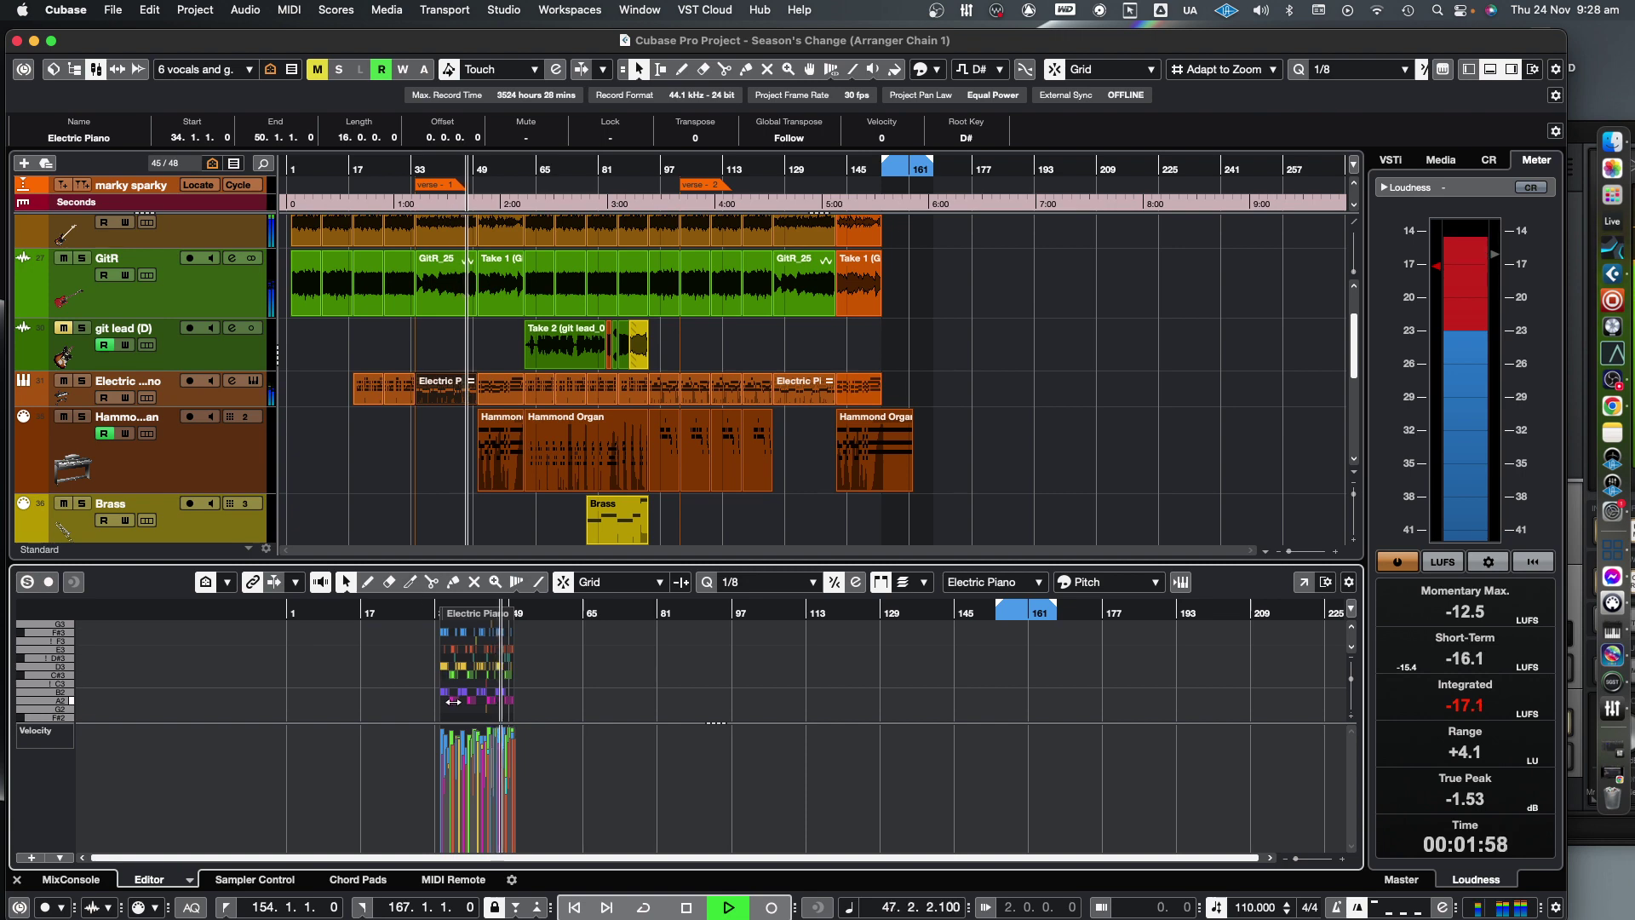
key(h)
key(h)
key(h)
key(h)
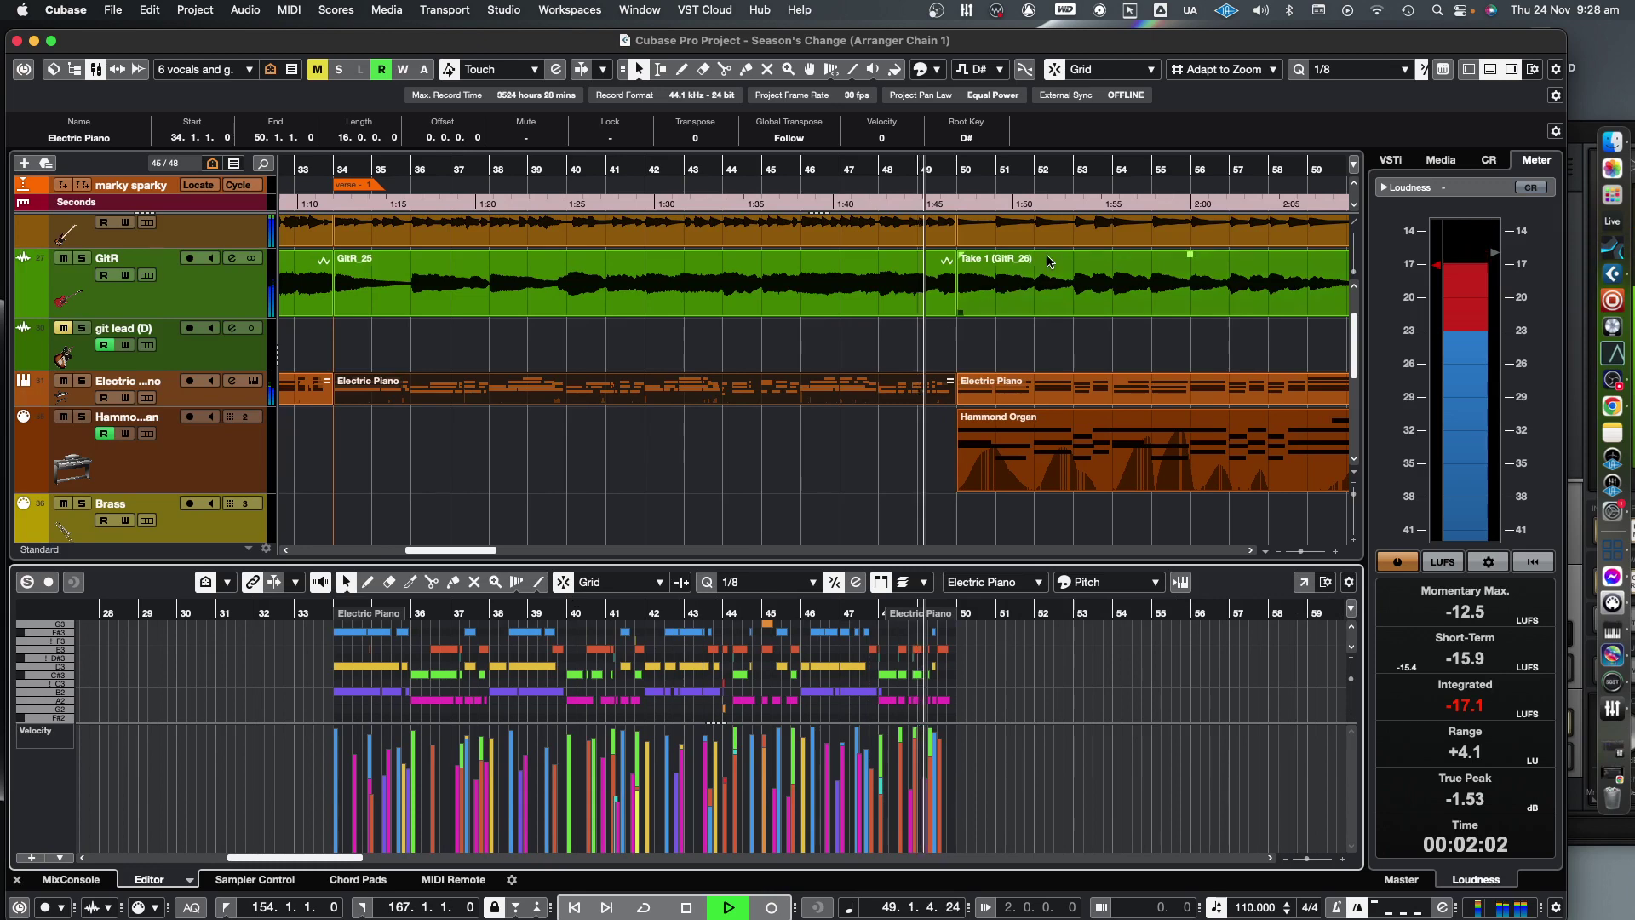
- Inspect the GitR_26, Hammond Organ and bass_51 events starting at bar 50 one after another in the lower editor
click(1052, 271)
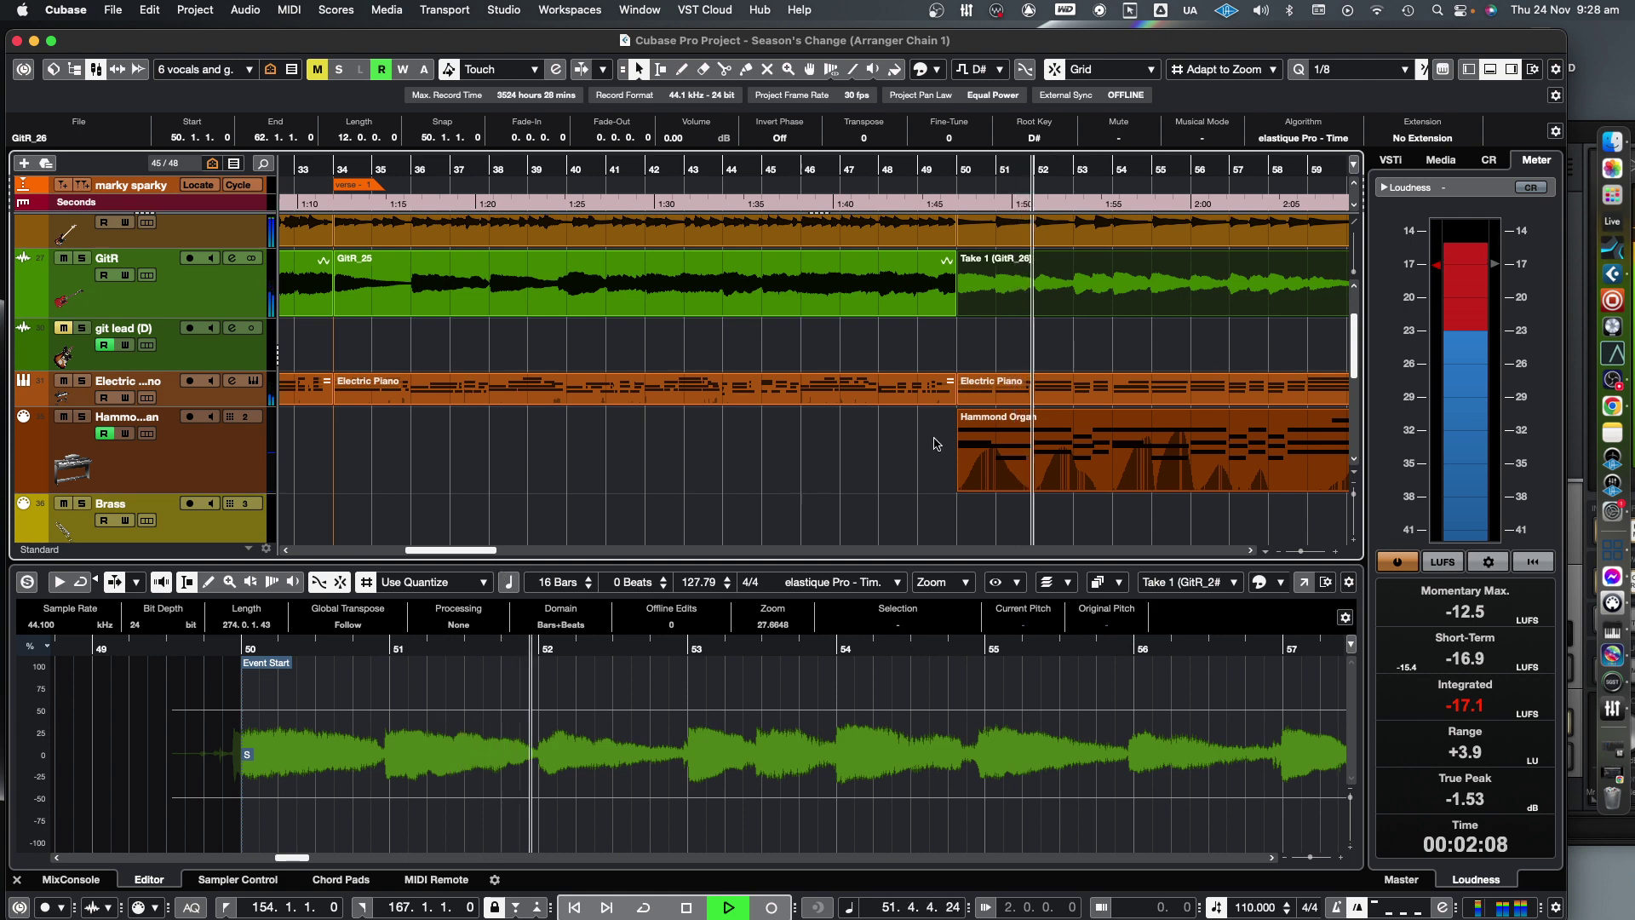
click(1015, 440)
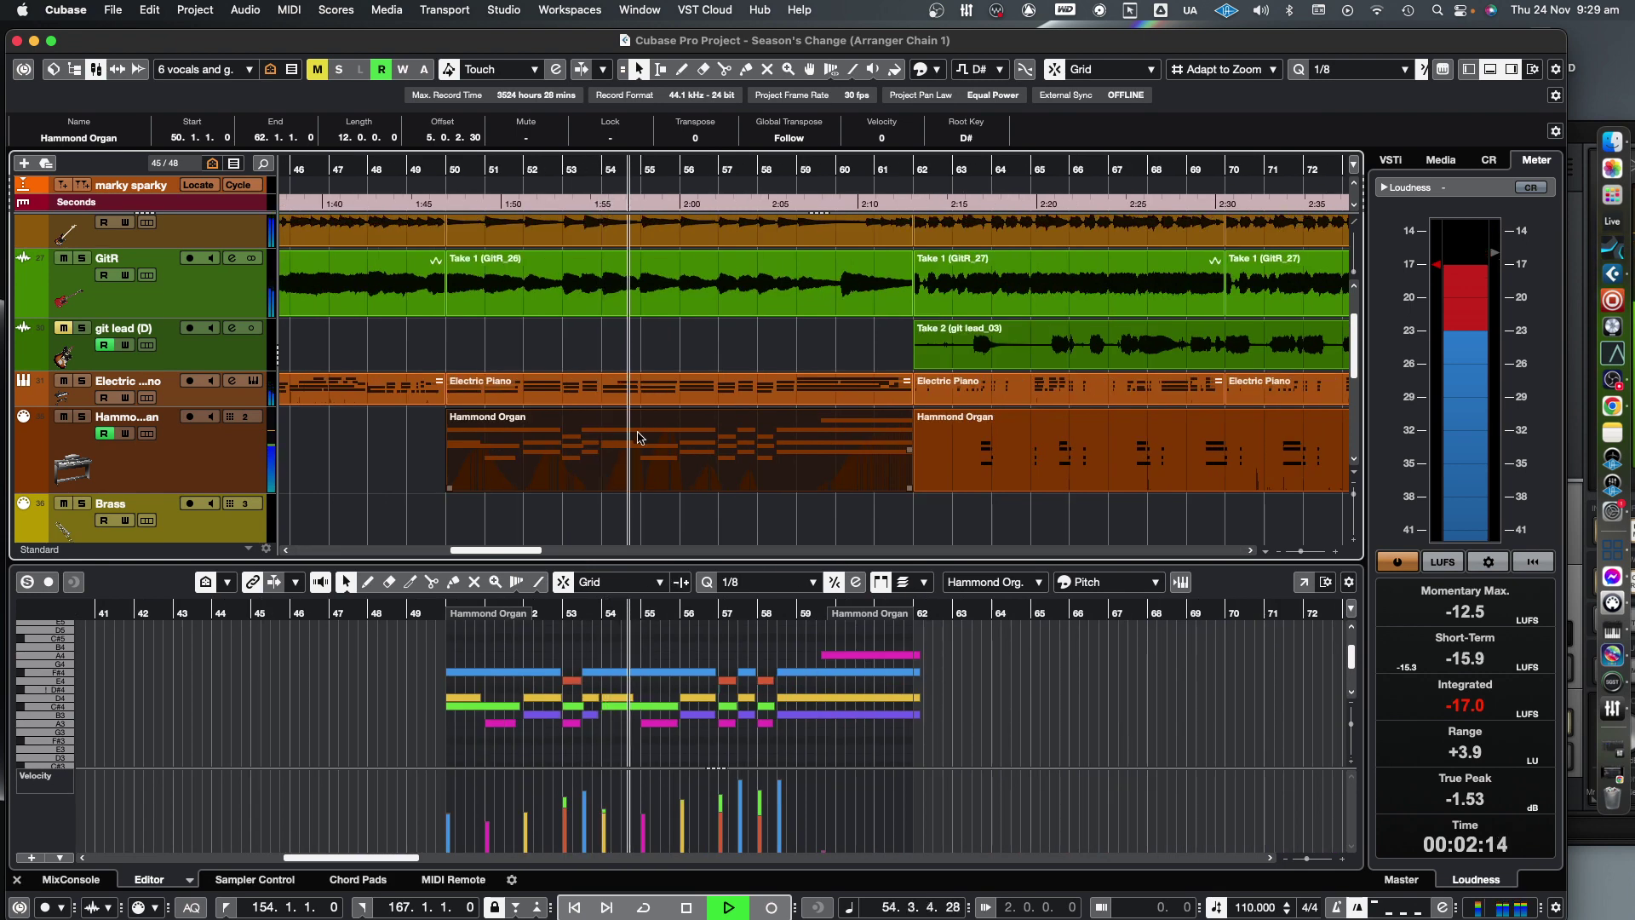
scroll(637, 434, up, 2)
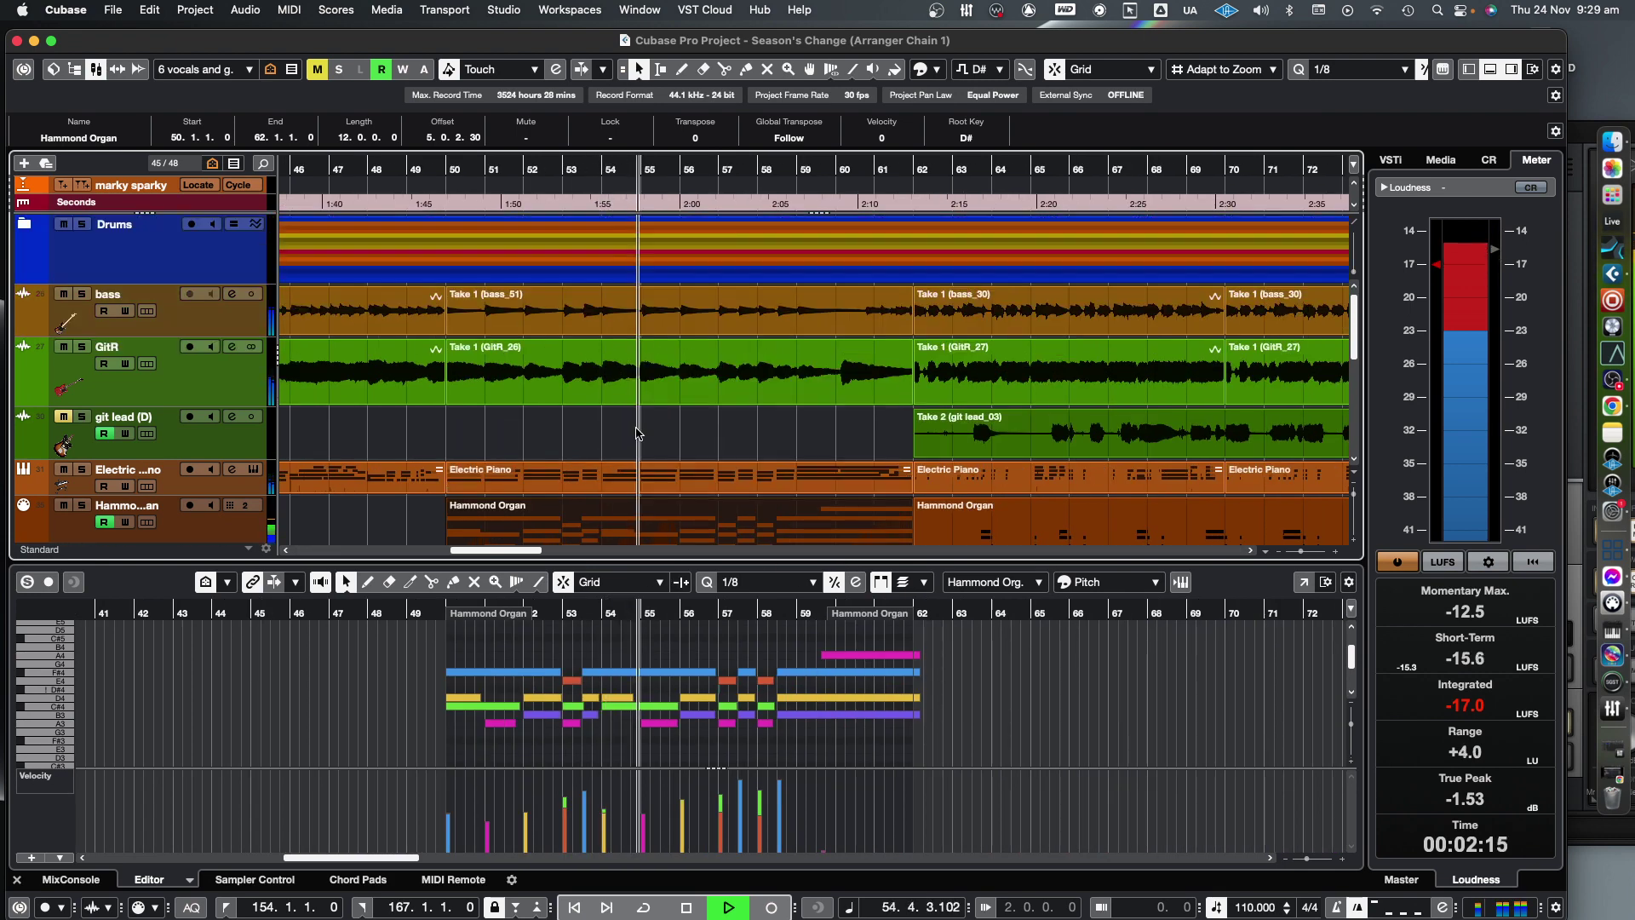
click(620, 331)
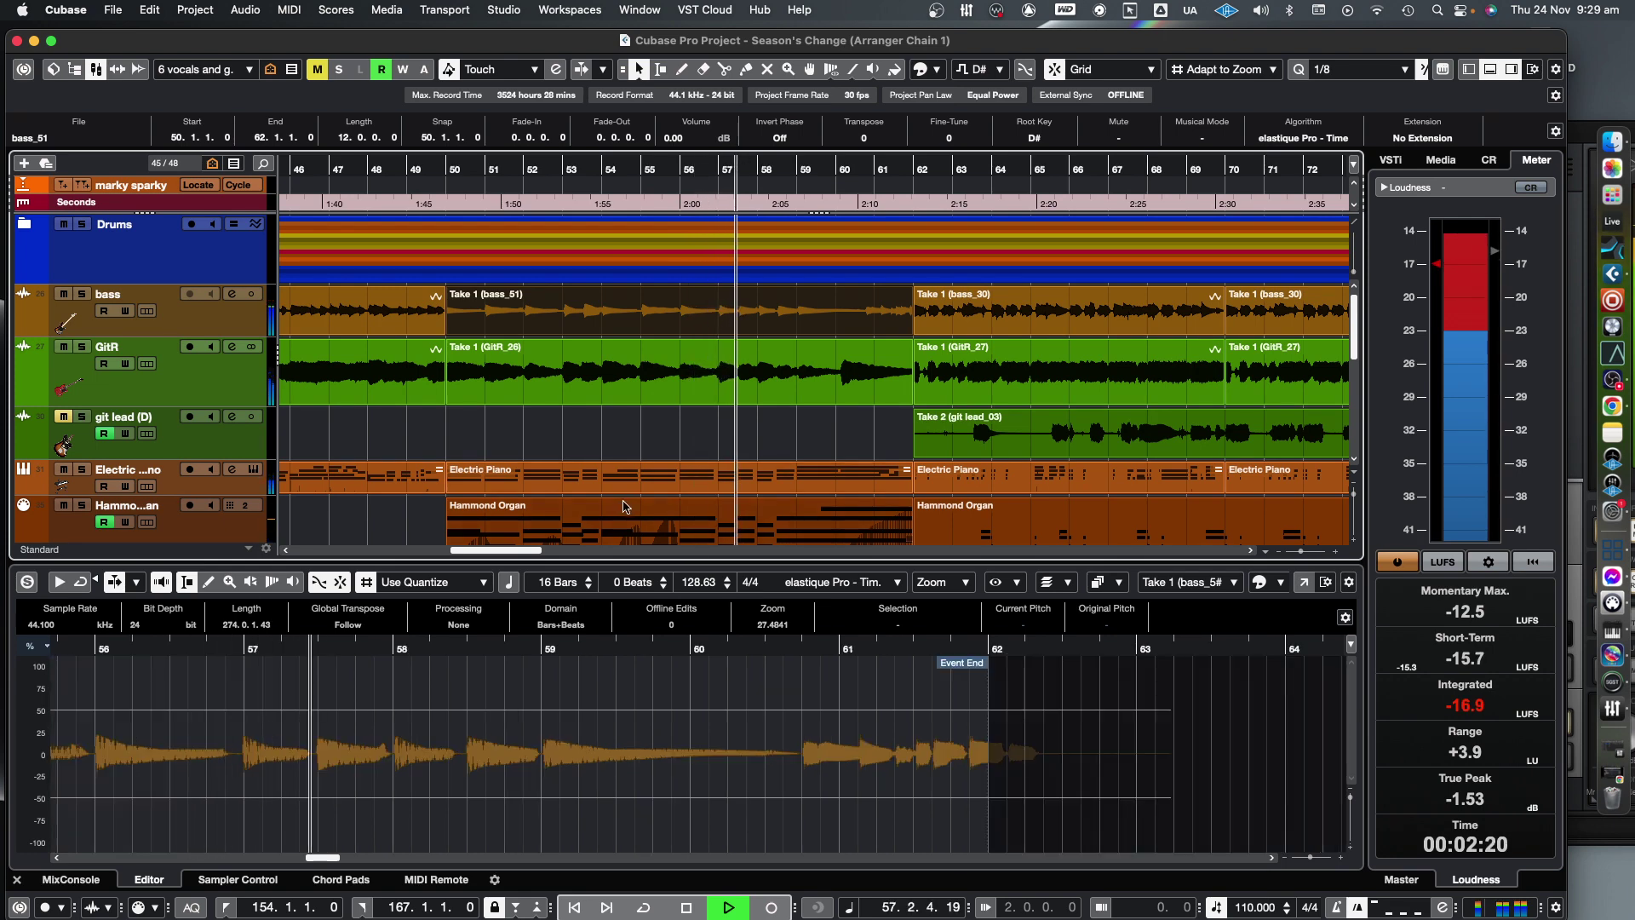
scroll(714, 463, down, 10)
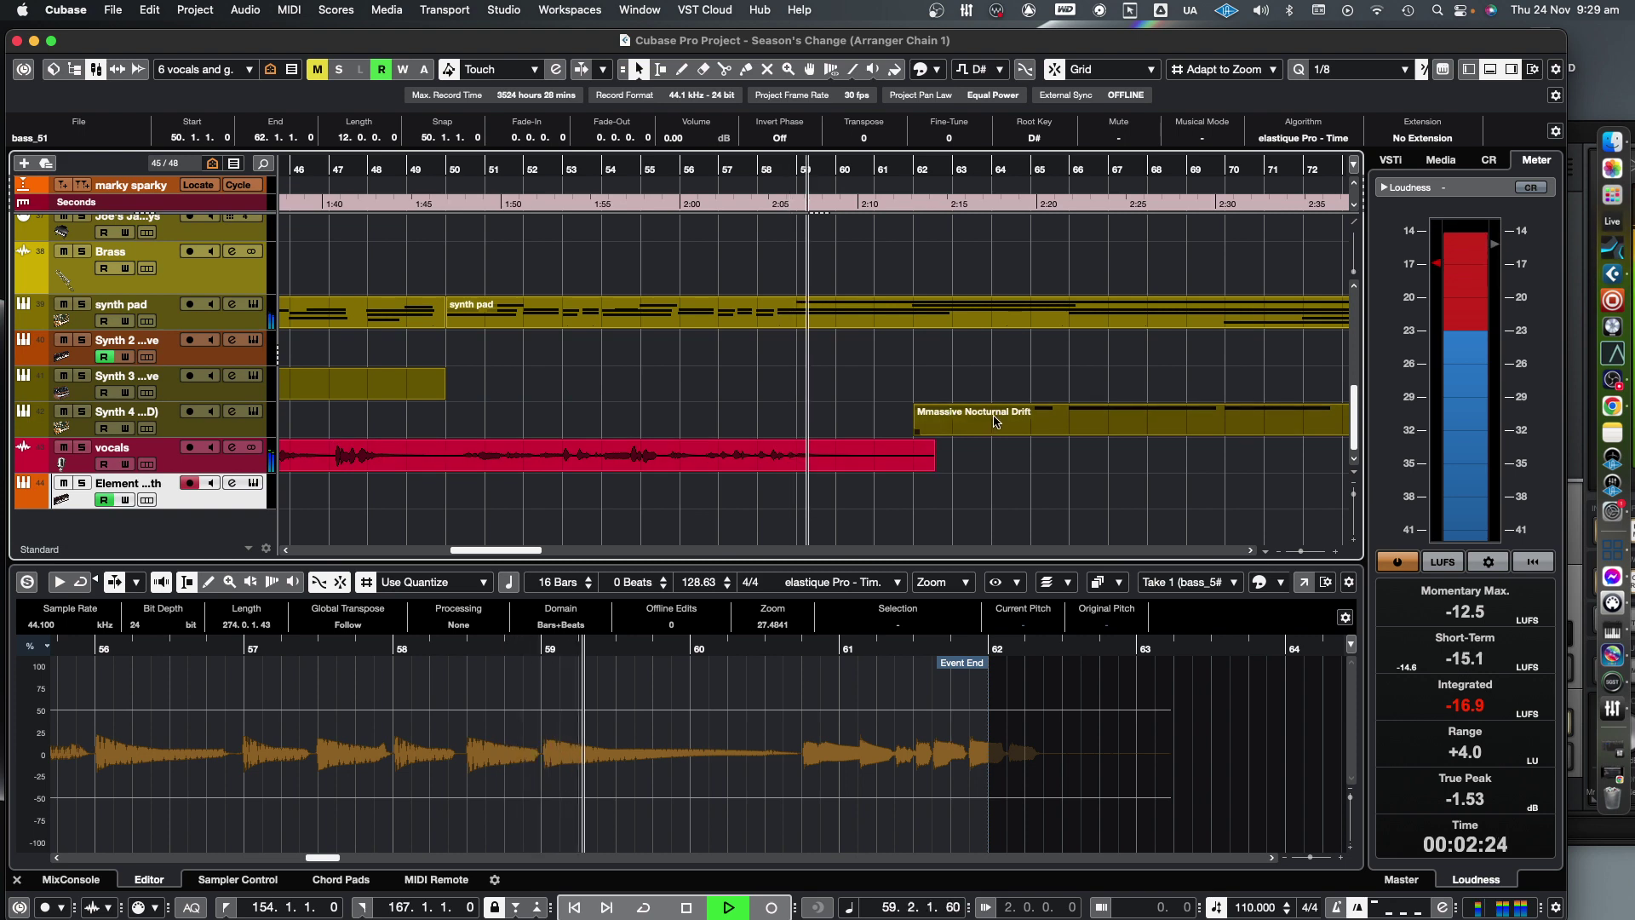
scroll(766, 456, up, 3)
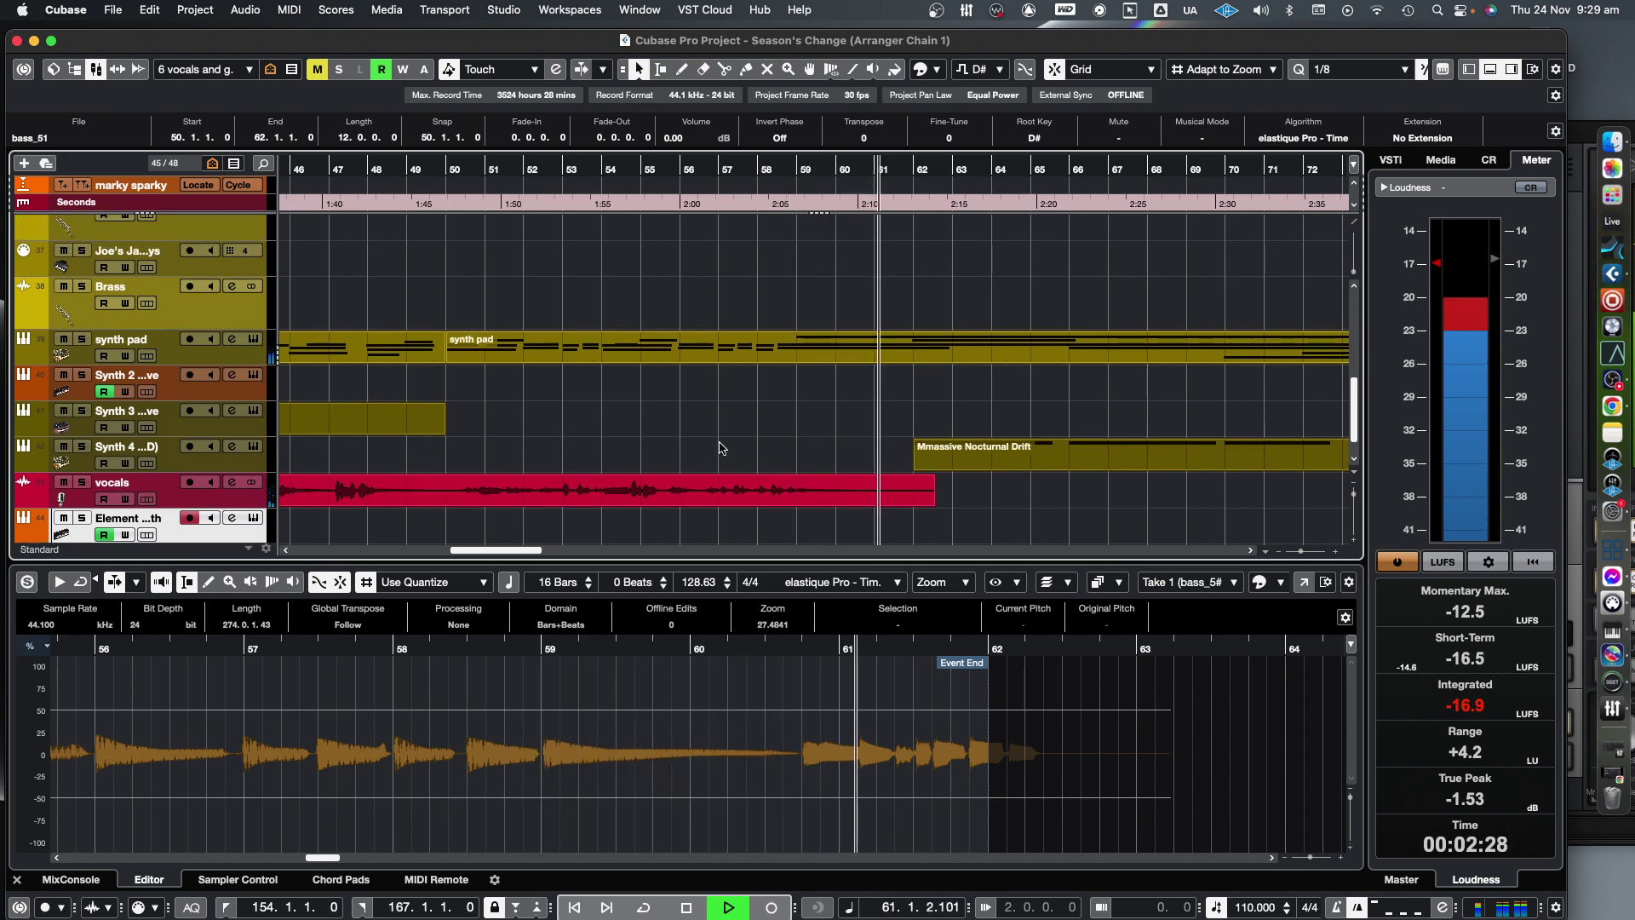
scroll(722, 443, up, 1)
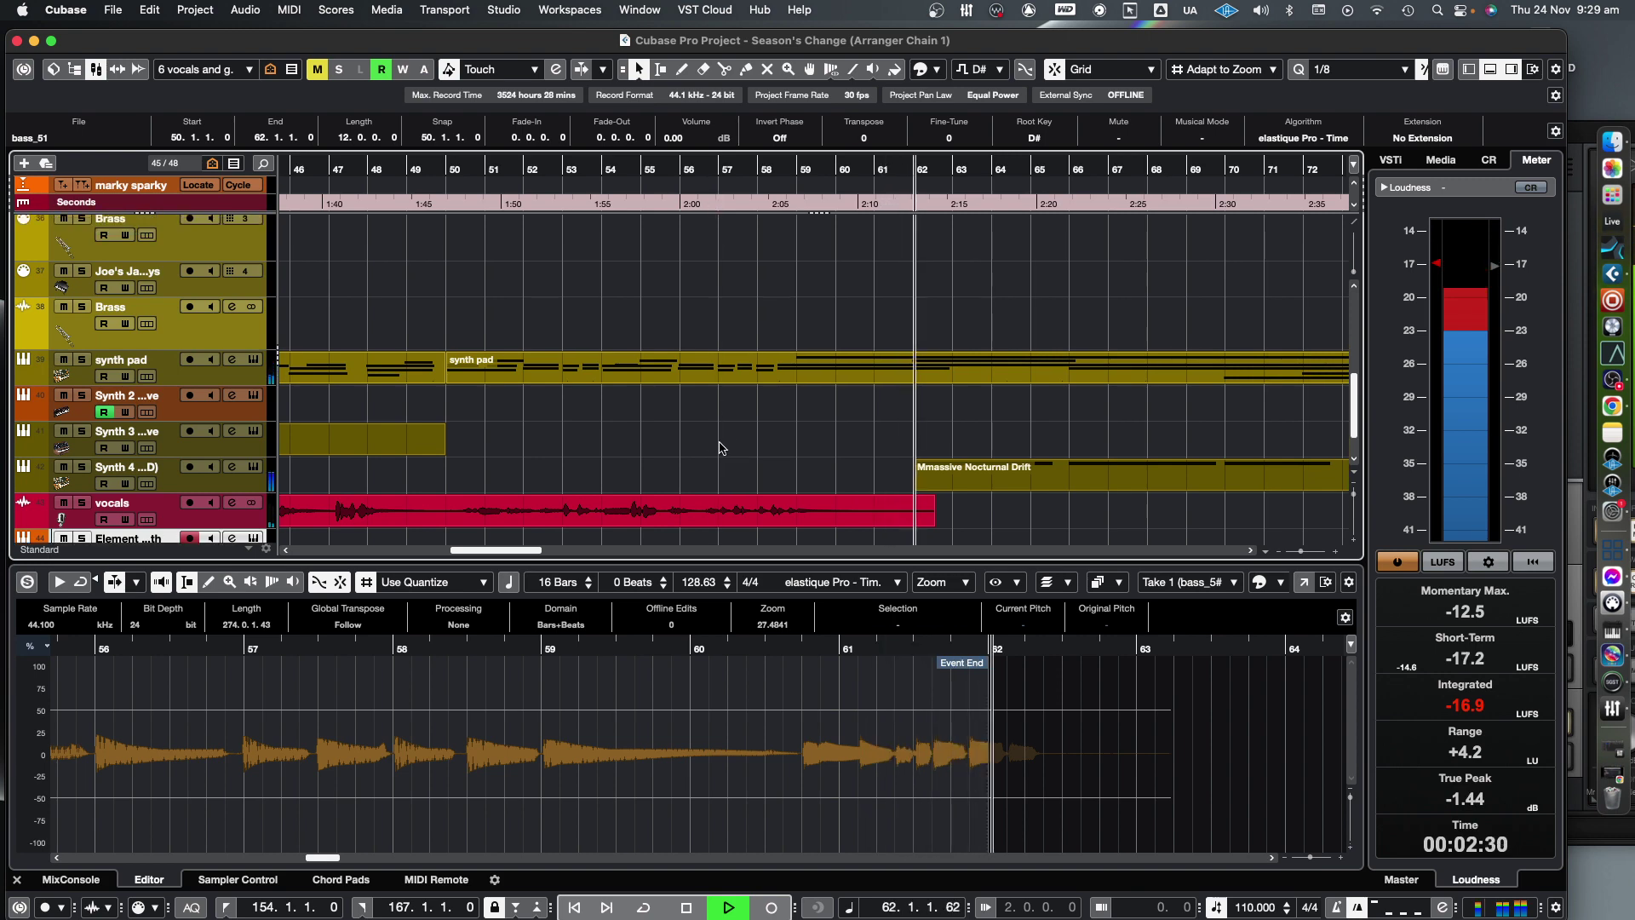
scroll(719, 447, down, 3)
scroll(720, 449, up, 2)
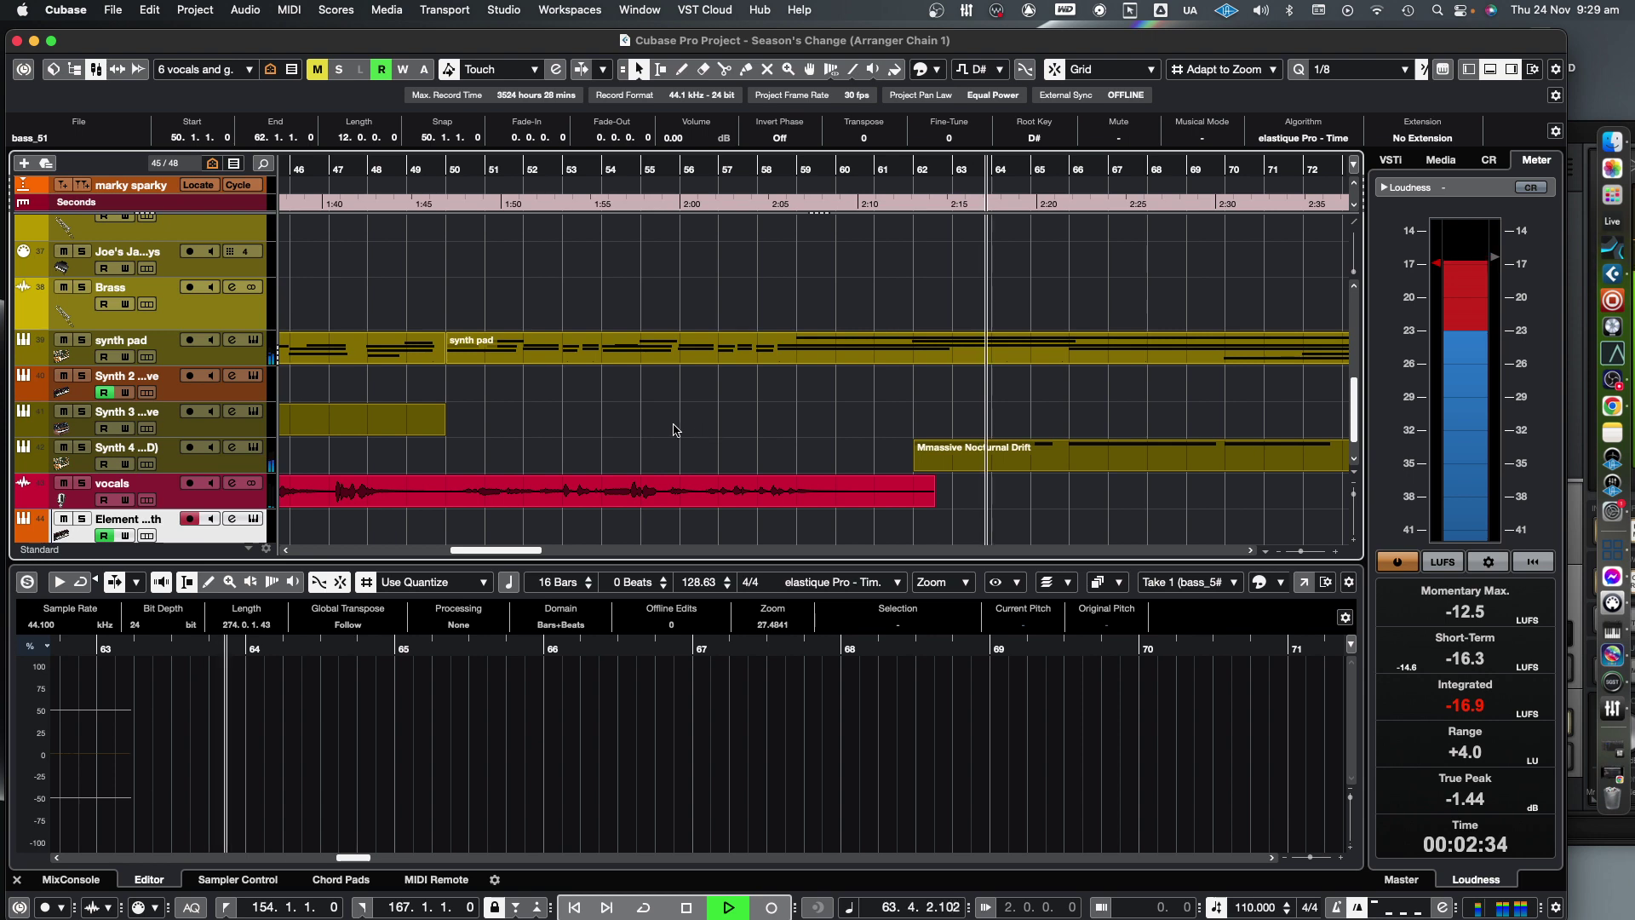
- Clear the event selection and display the git lead_03 event starting at bar 62 in the lower editor
click(508, 437)
key(g)
key(g)
key(g)
key(g)
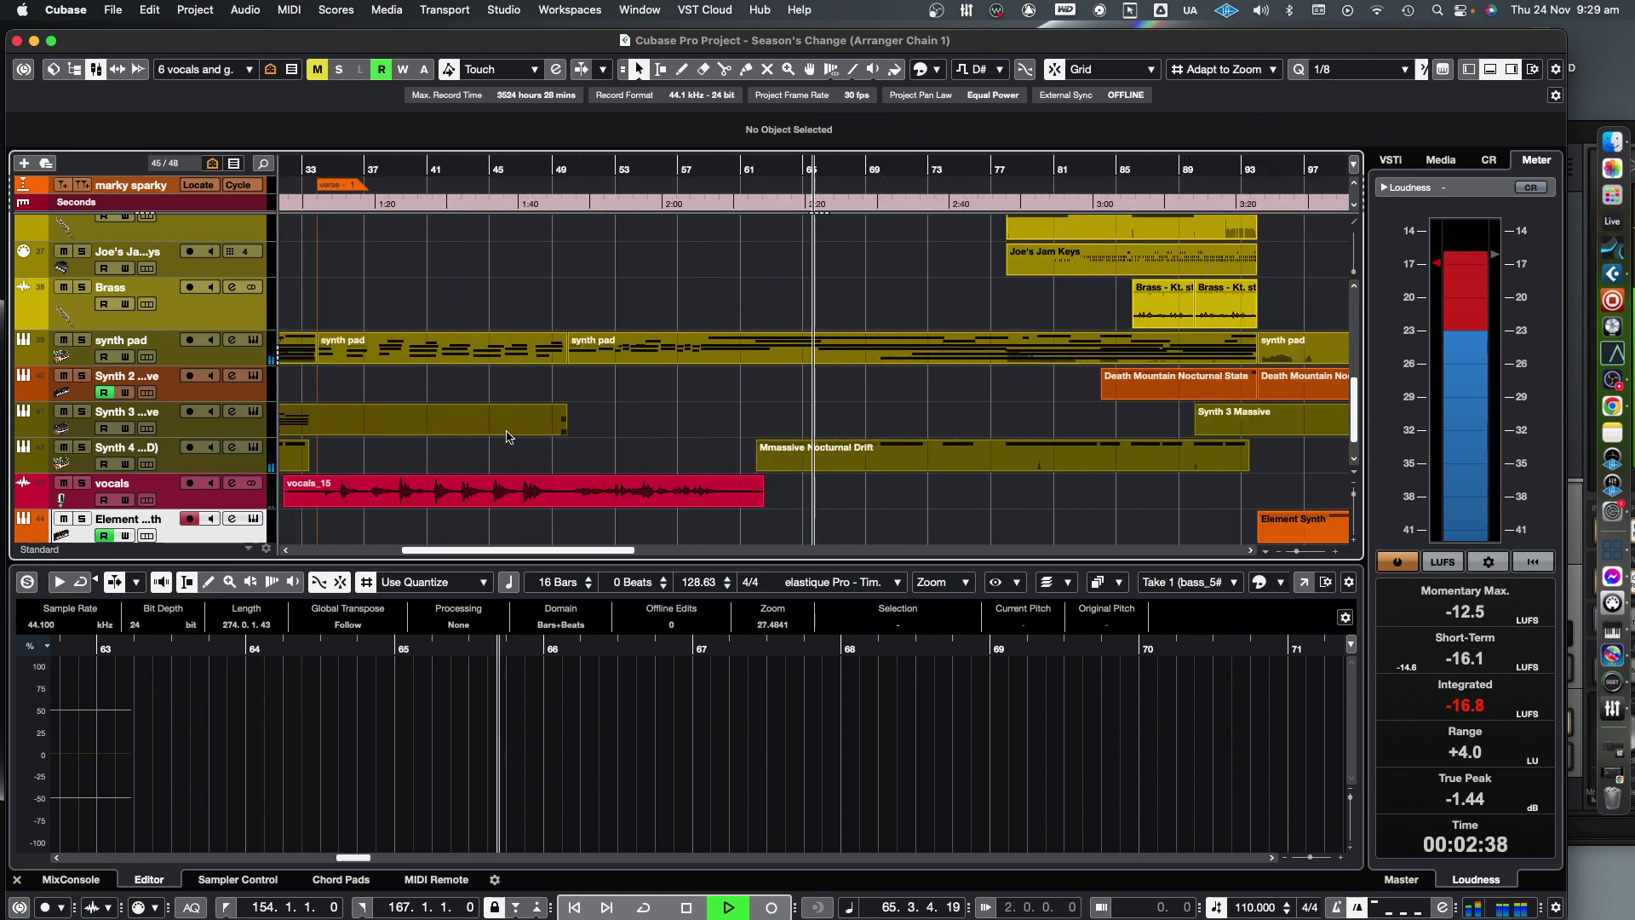
key(g)
scroll(803, 401, up, 2)
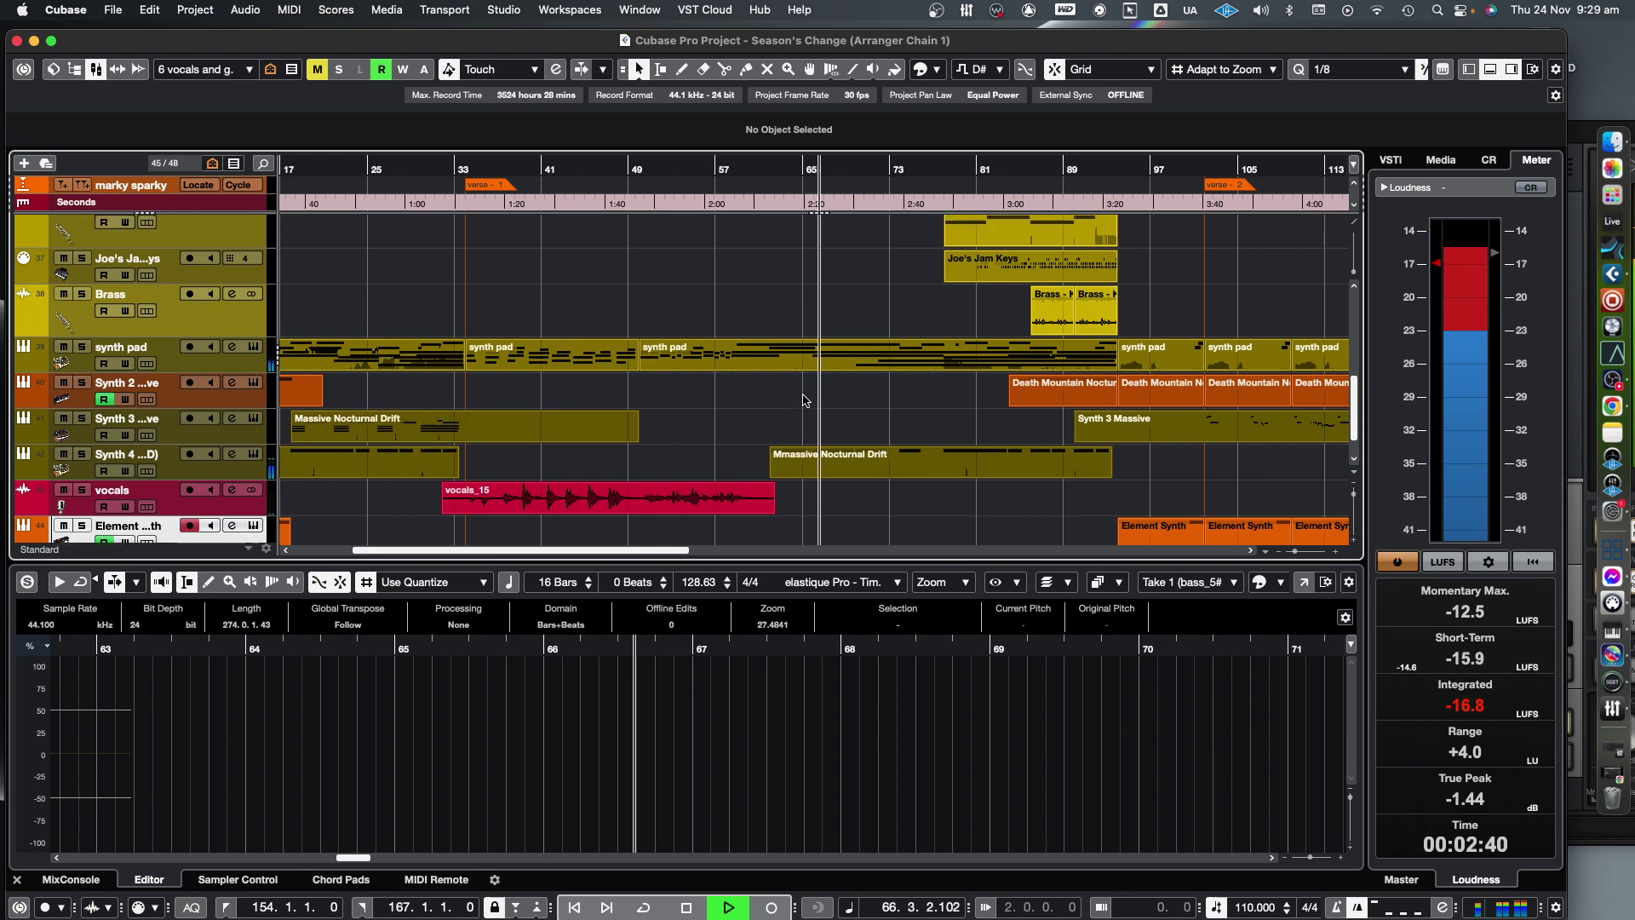
scroll(803, 400, up, 6)
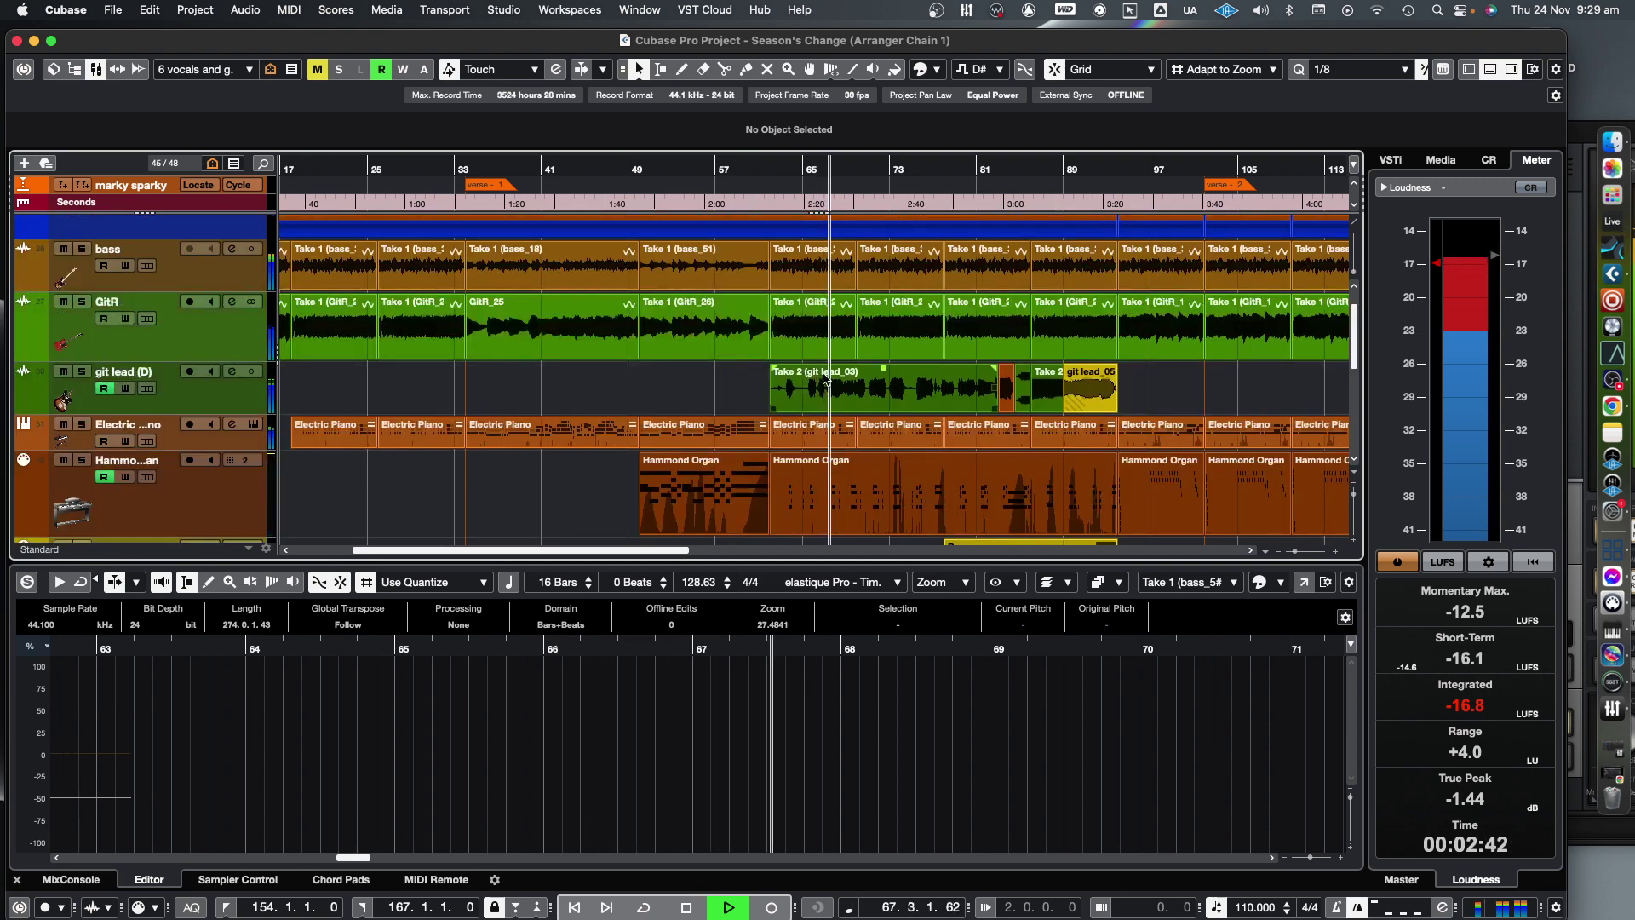
click(835, 385)
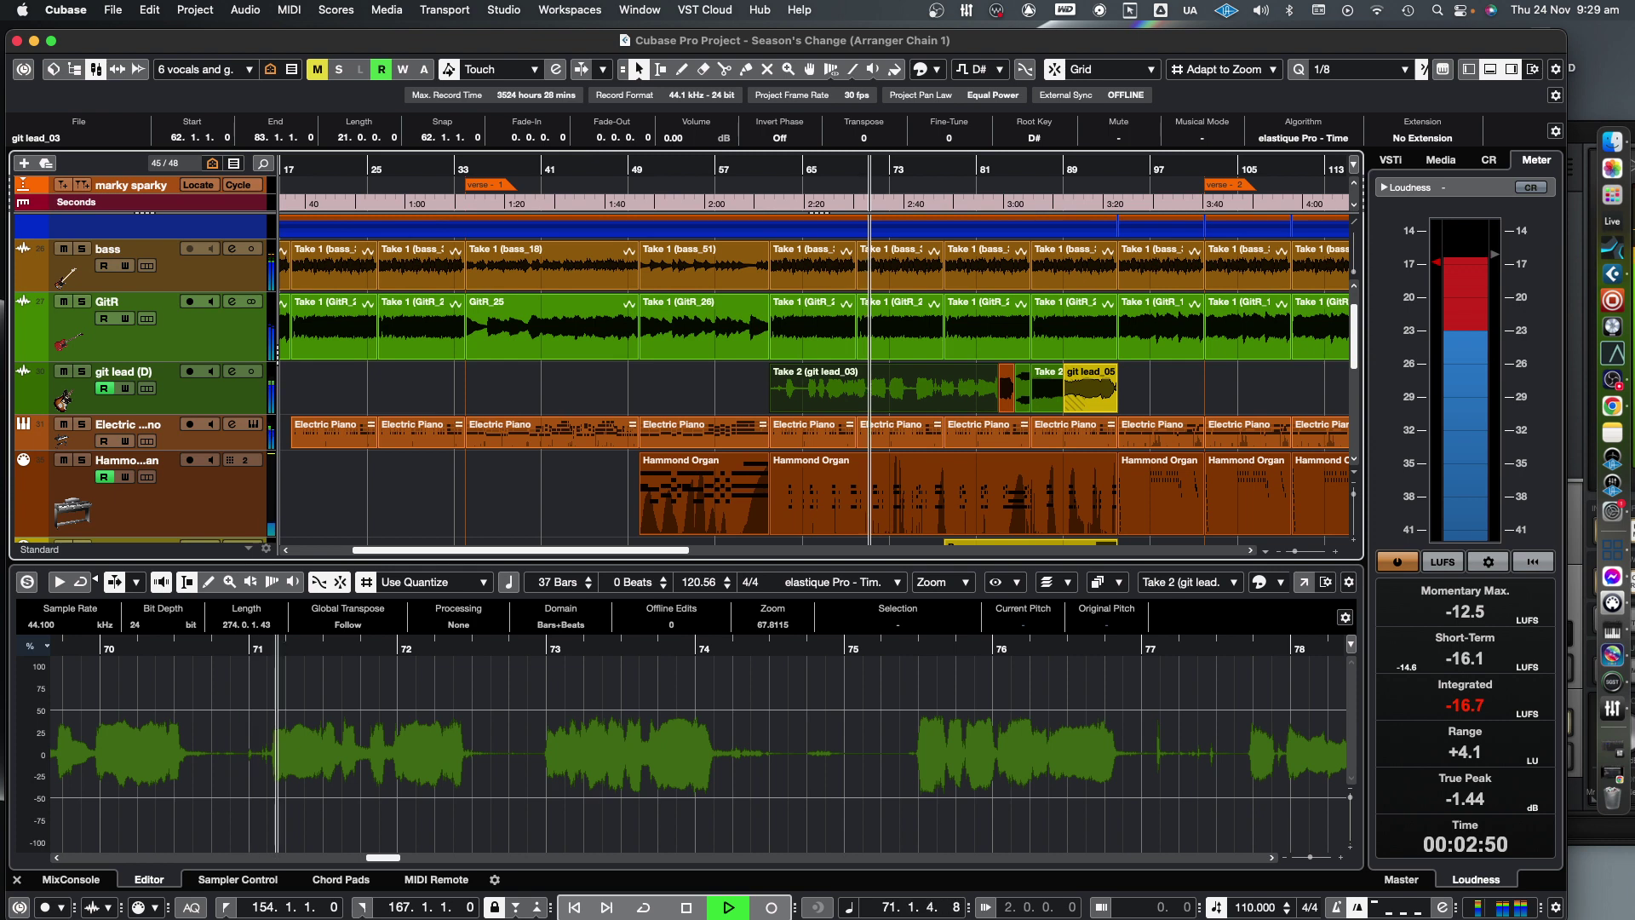
- Fit the whole song in the project view and reduce all track heights, making the Hammond Organ track shorter still
key(g)
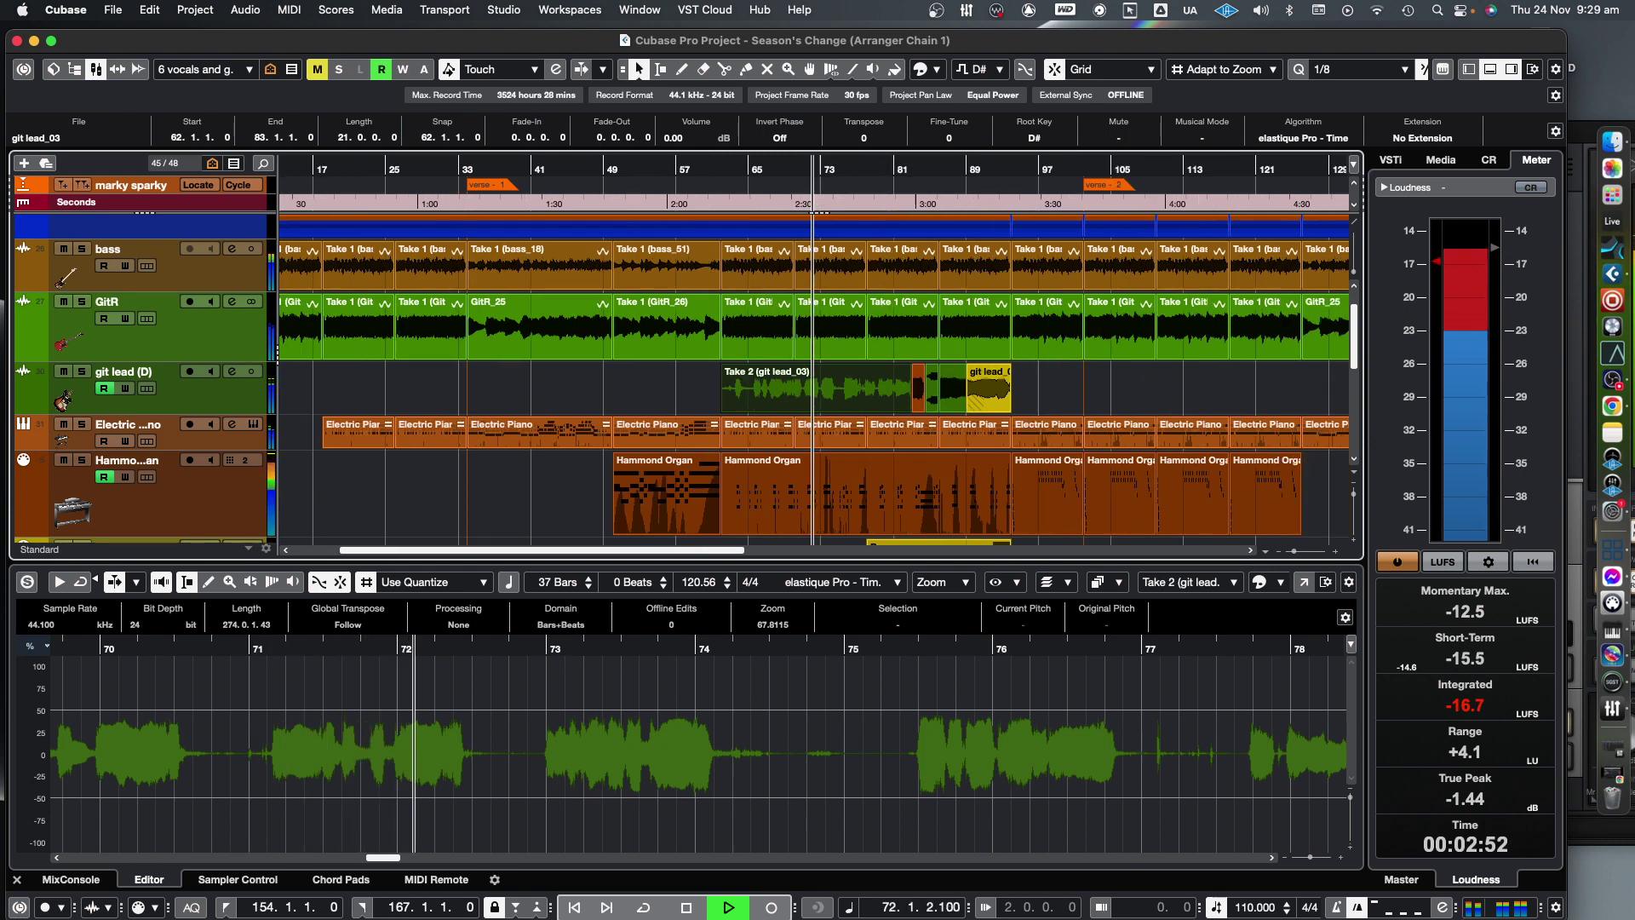
key(g)
key(g)
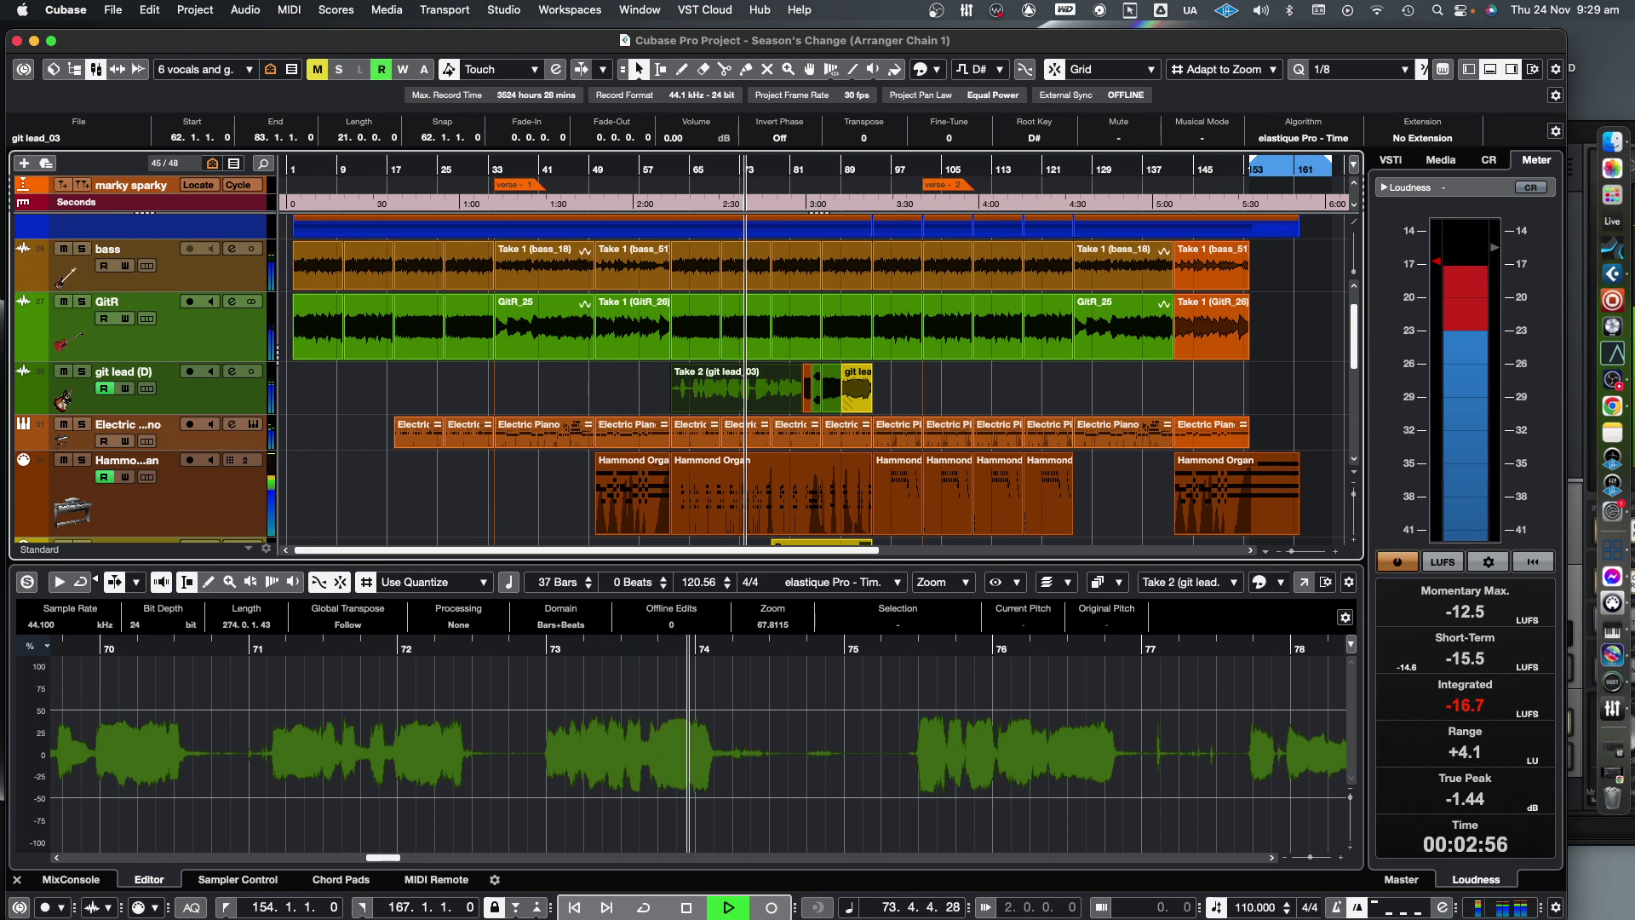
click(201, 514)
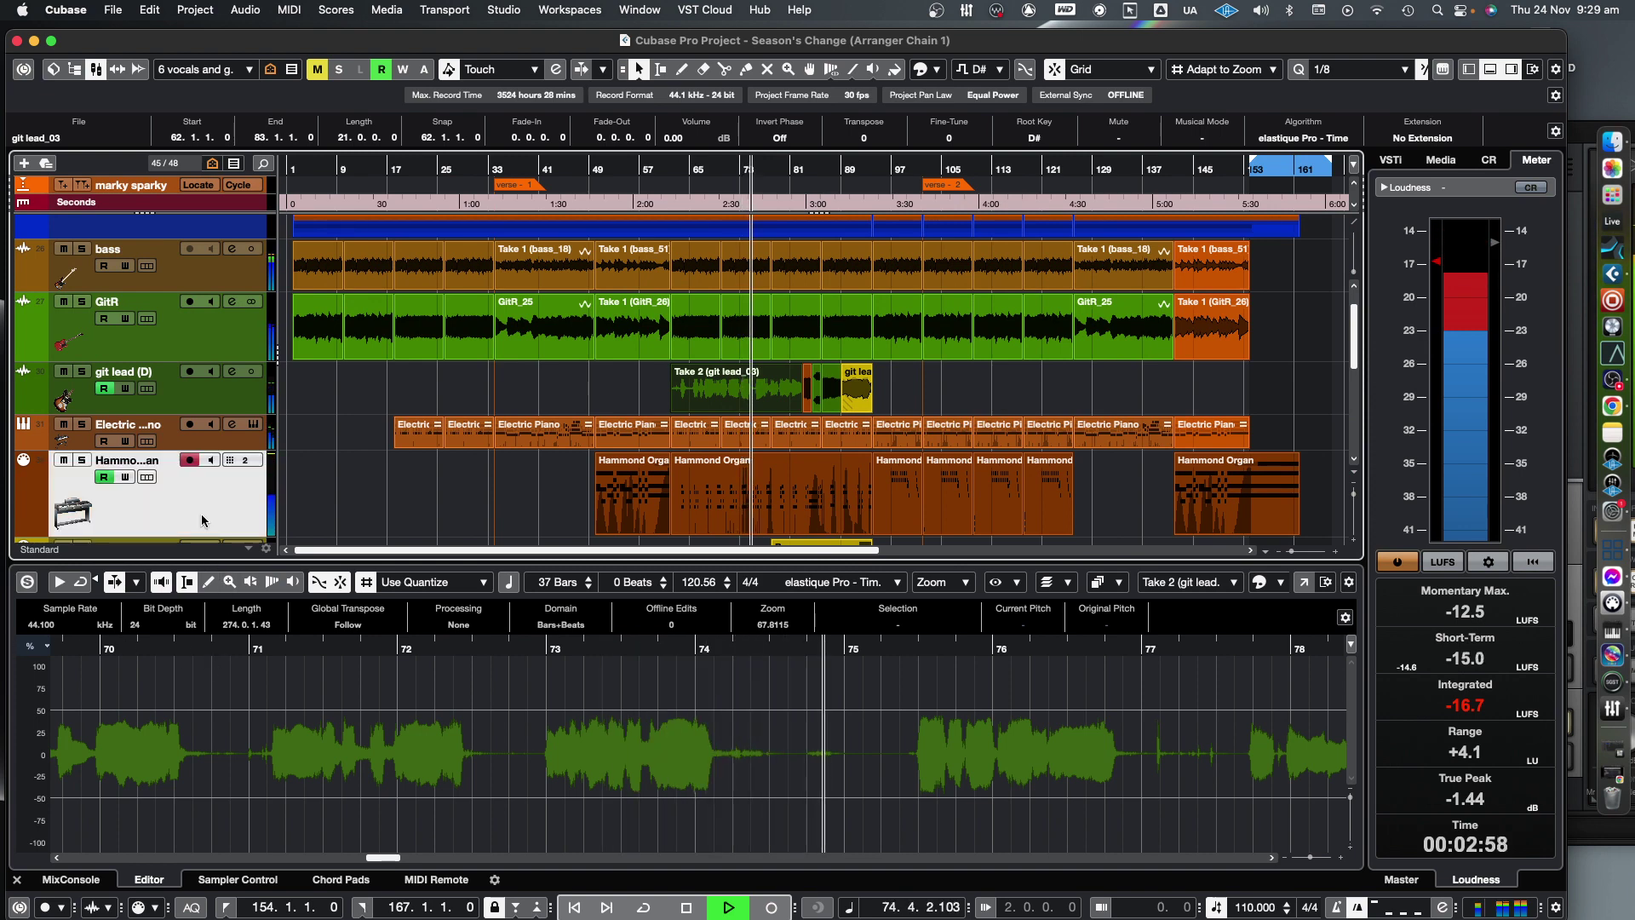
key(shift+g)
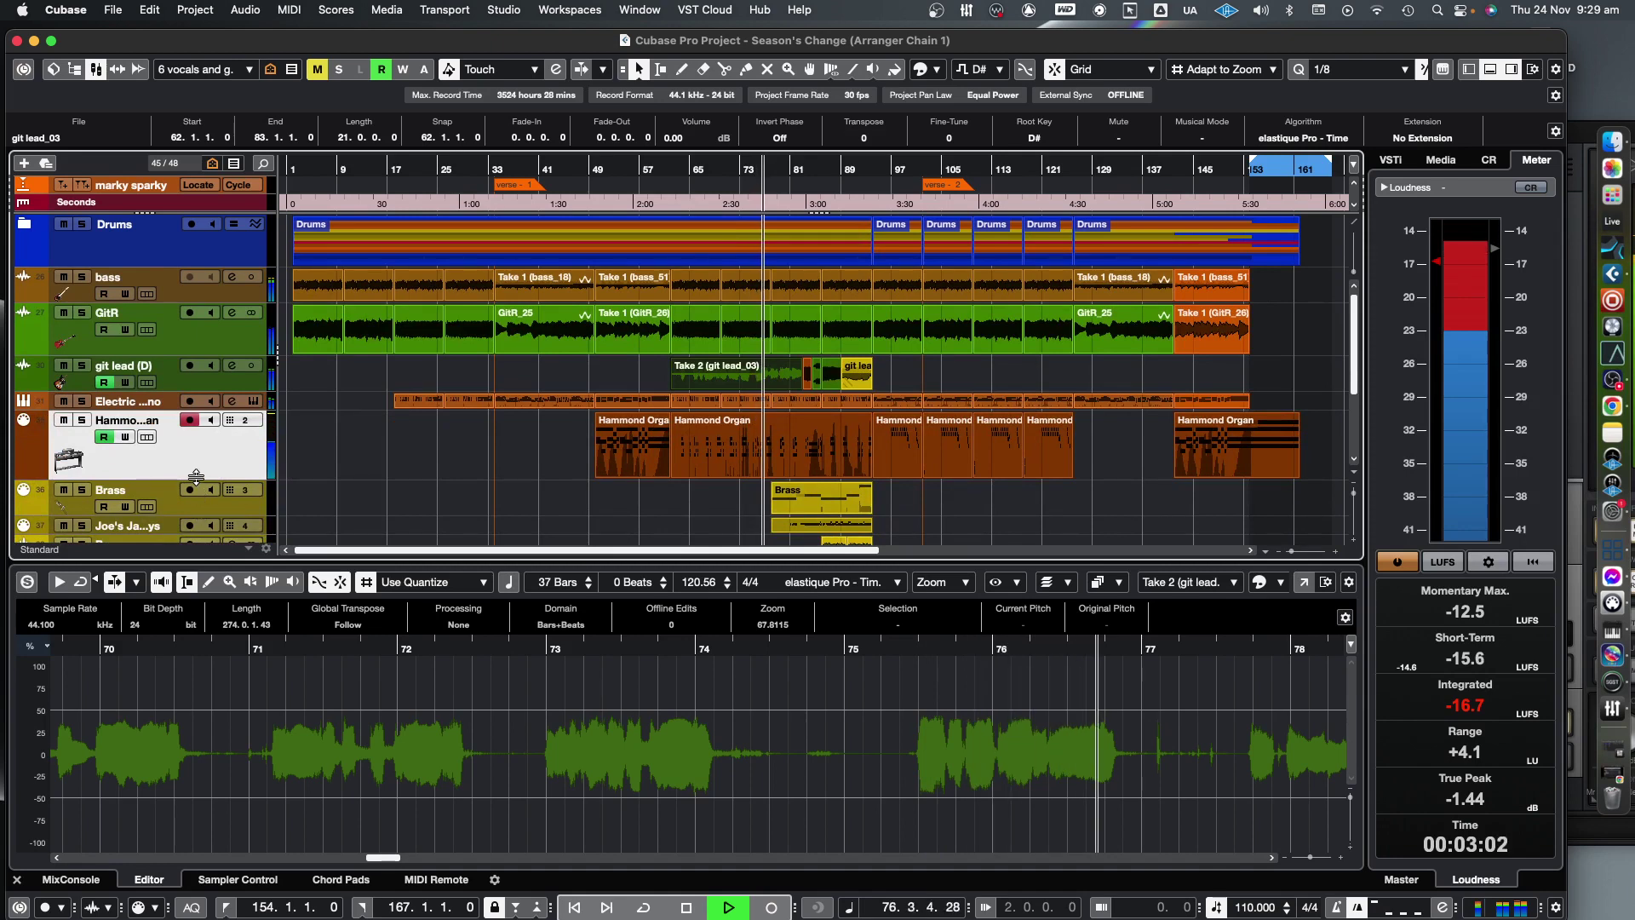
drag(196, 479, 196, 449)
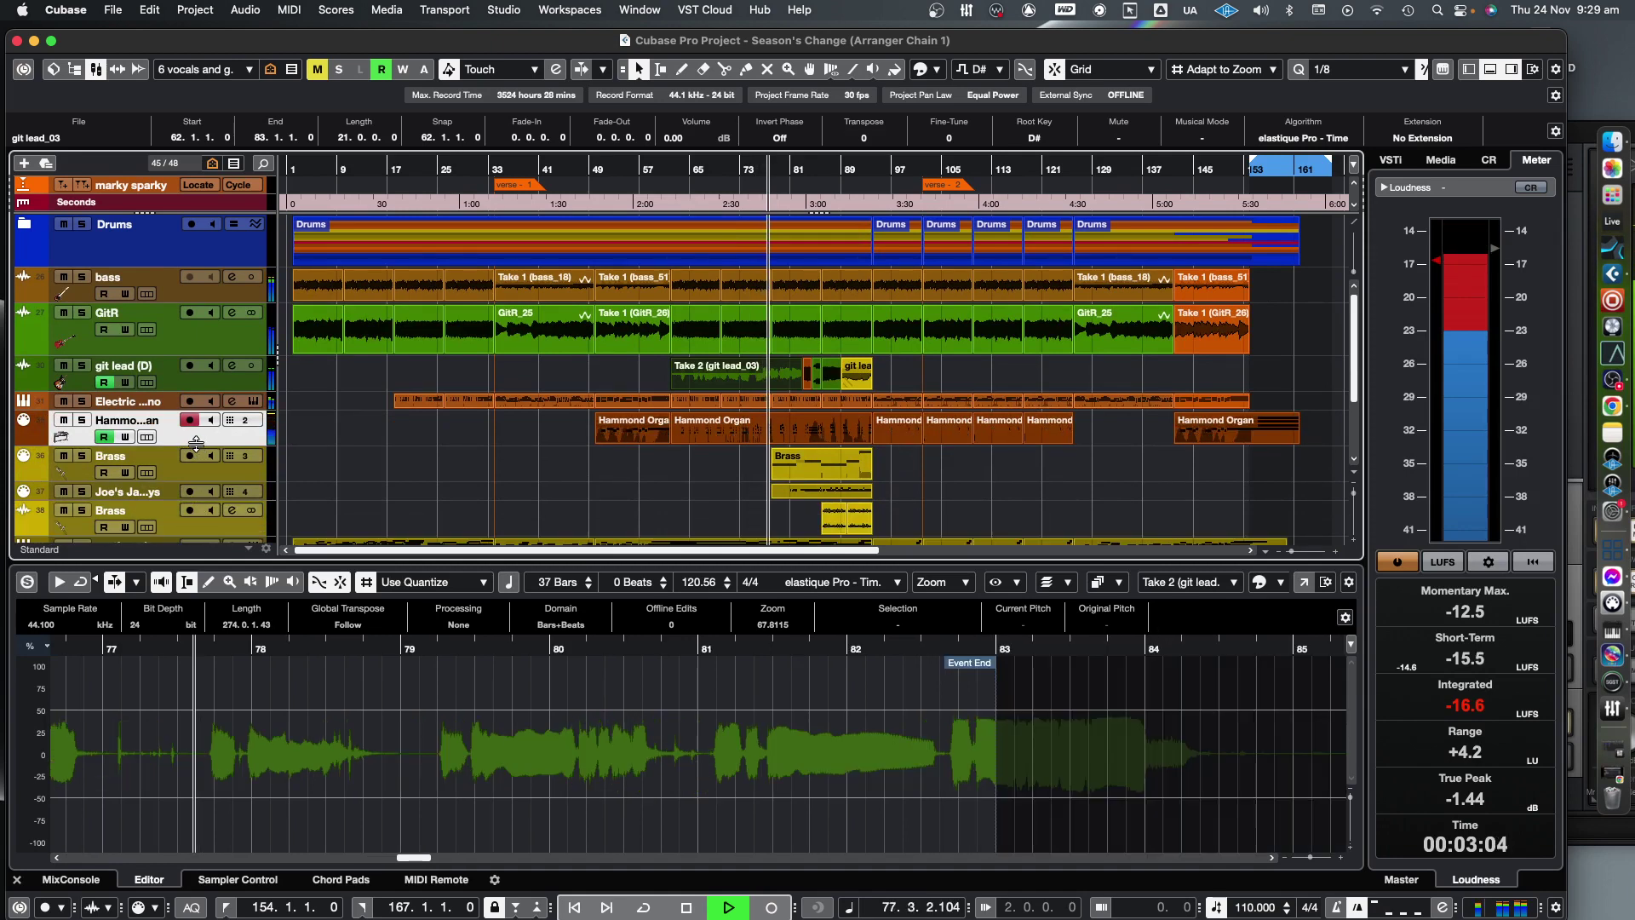
- Show the Electric Piano part starting at bar 94 in the lower key editor
click(367, 476)
key(g)
key(g)
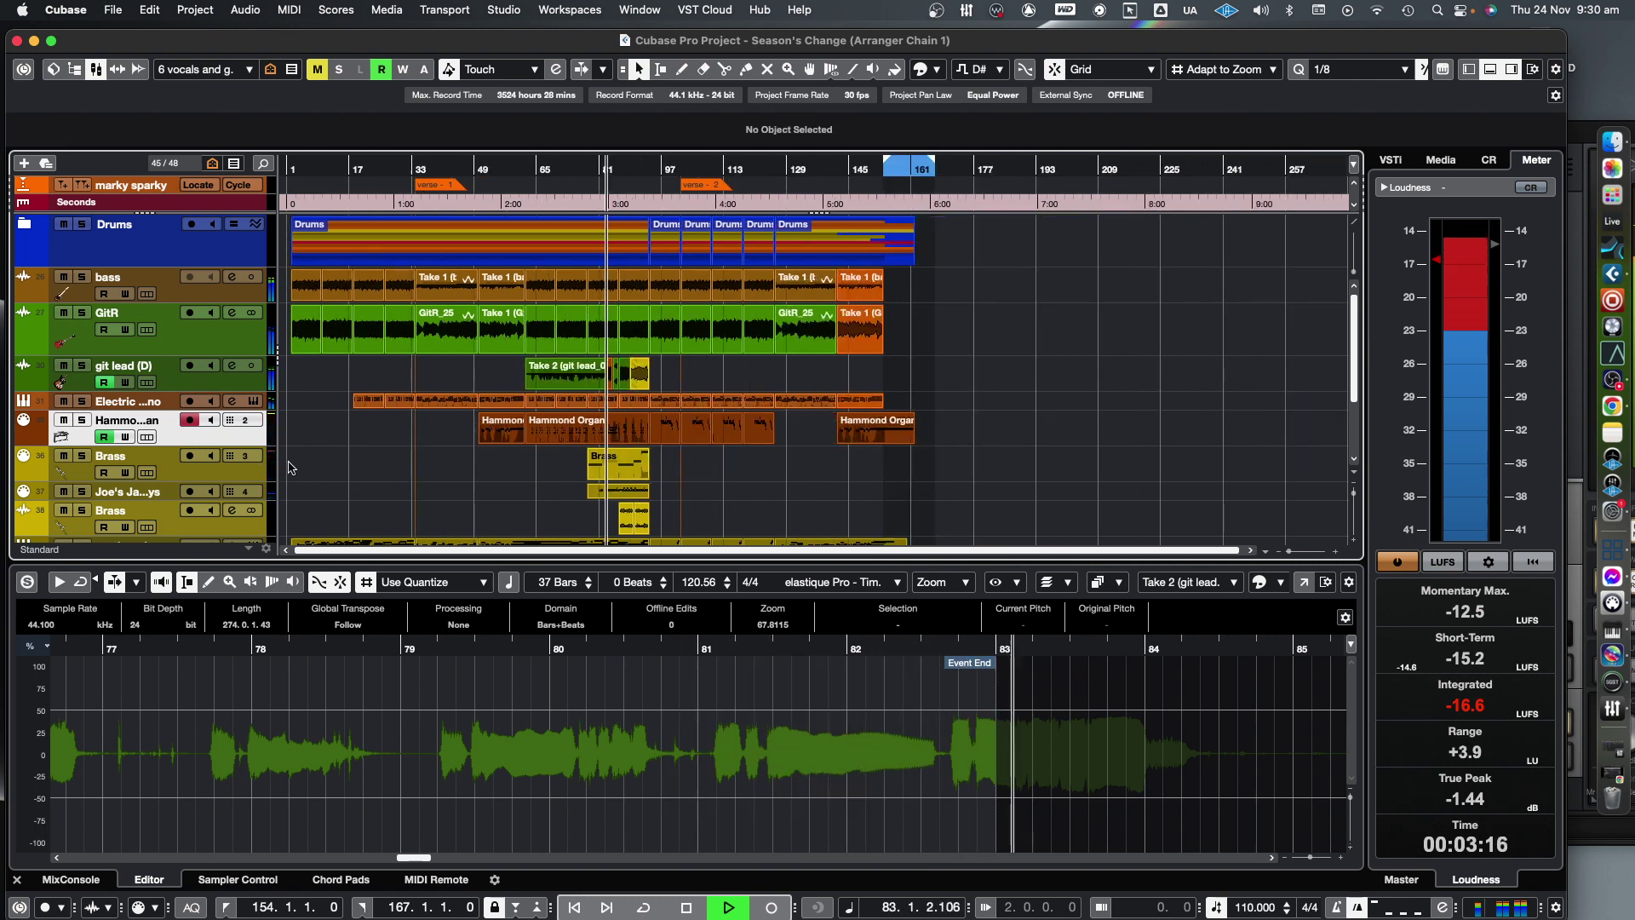
key(h)
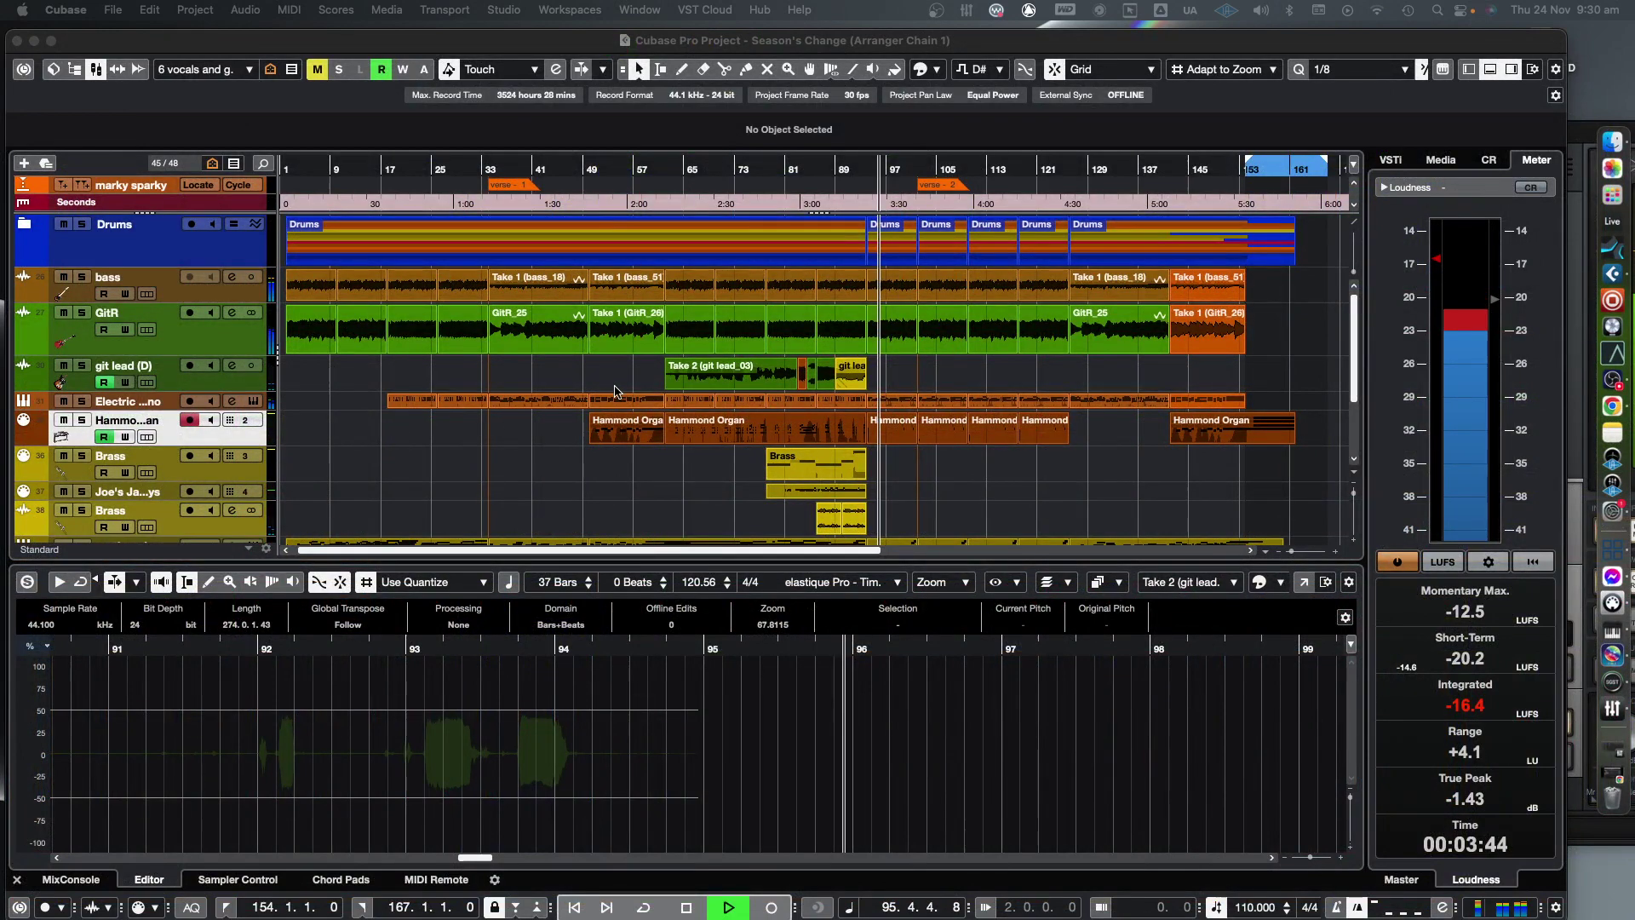
click(901, 405)
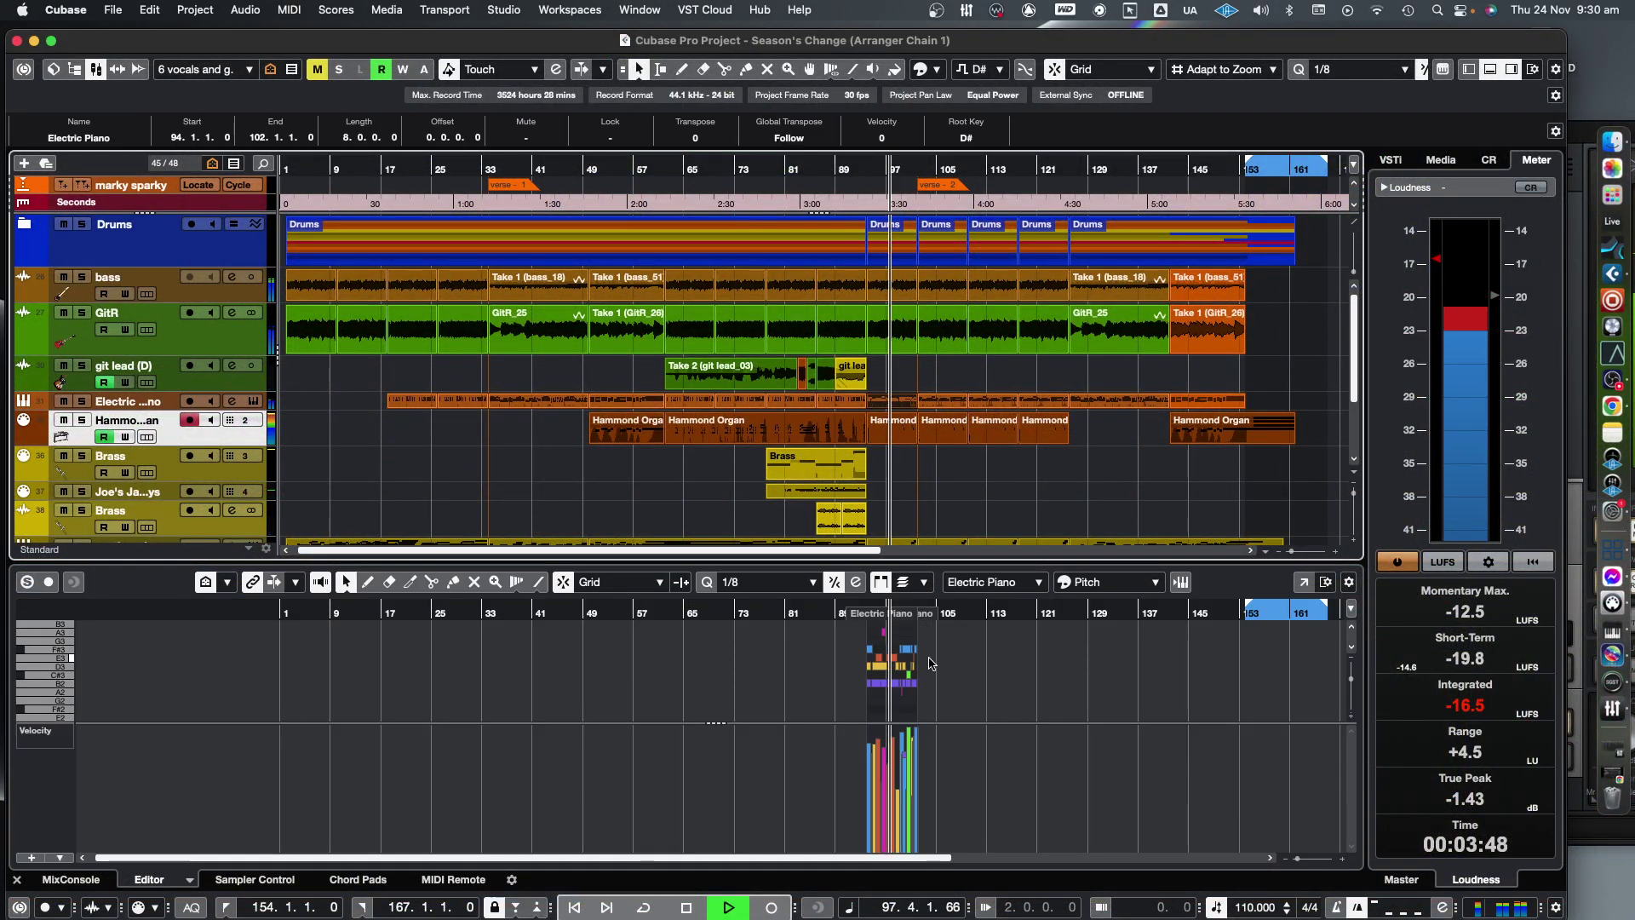
scroll(928, 696, up, 10)
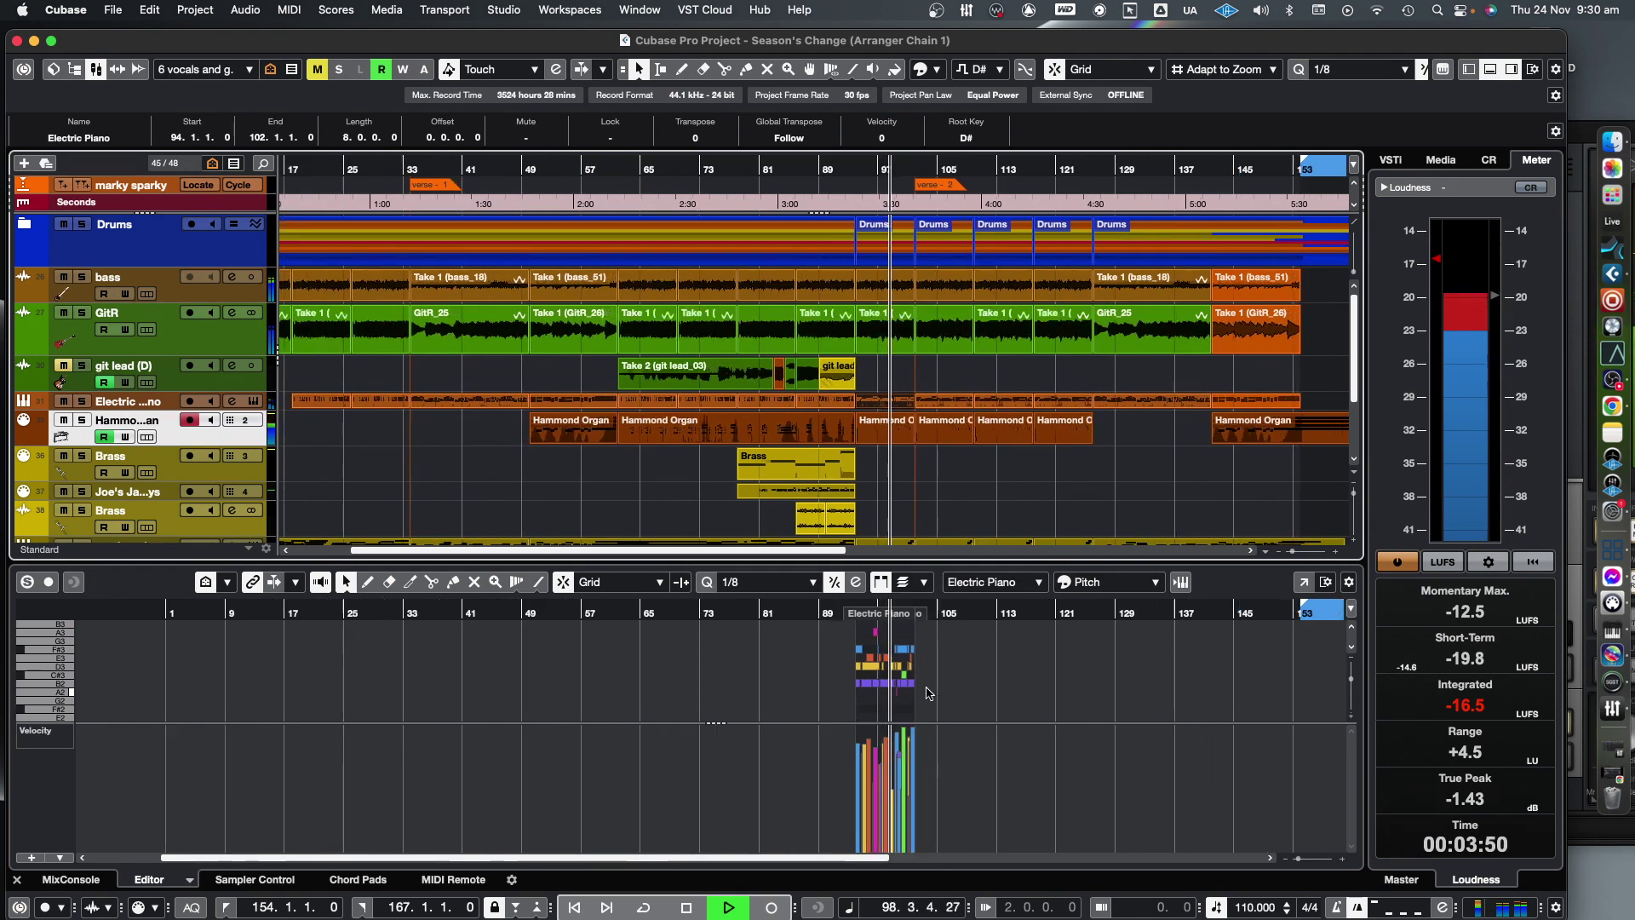
- Display the Hammond Organ part starting at bar 102 in the lower key editor and make the lower zone slightly taller
scroll(926, 686, up, 5)
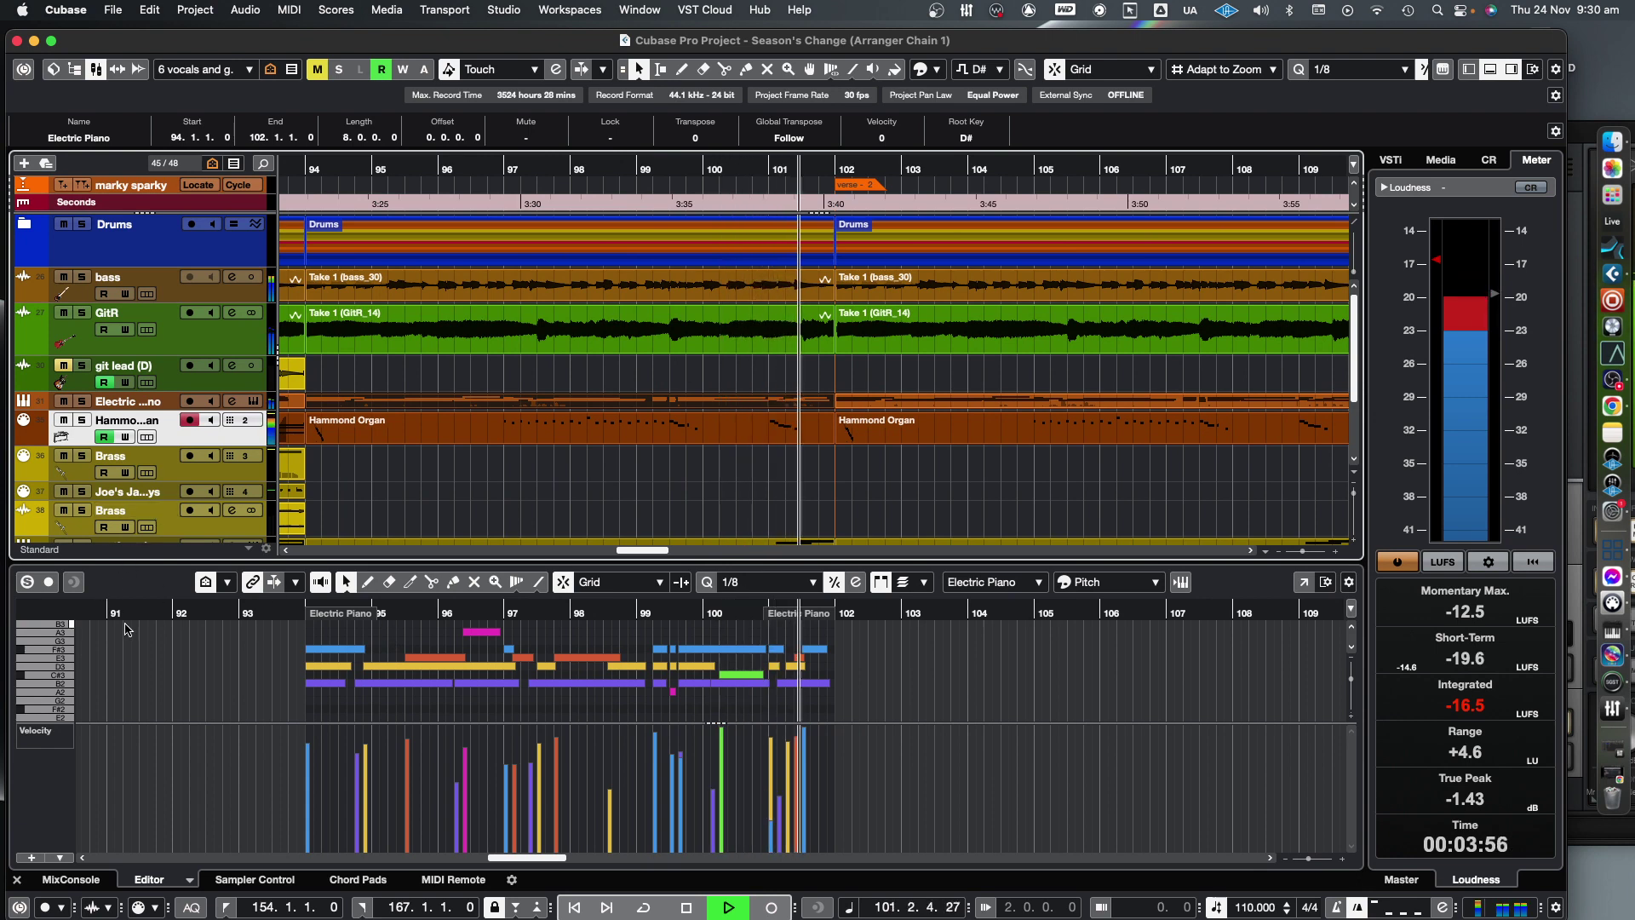
click(862, 436)
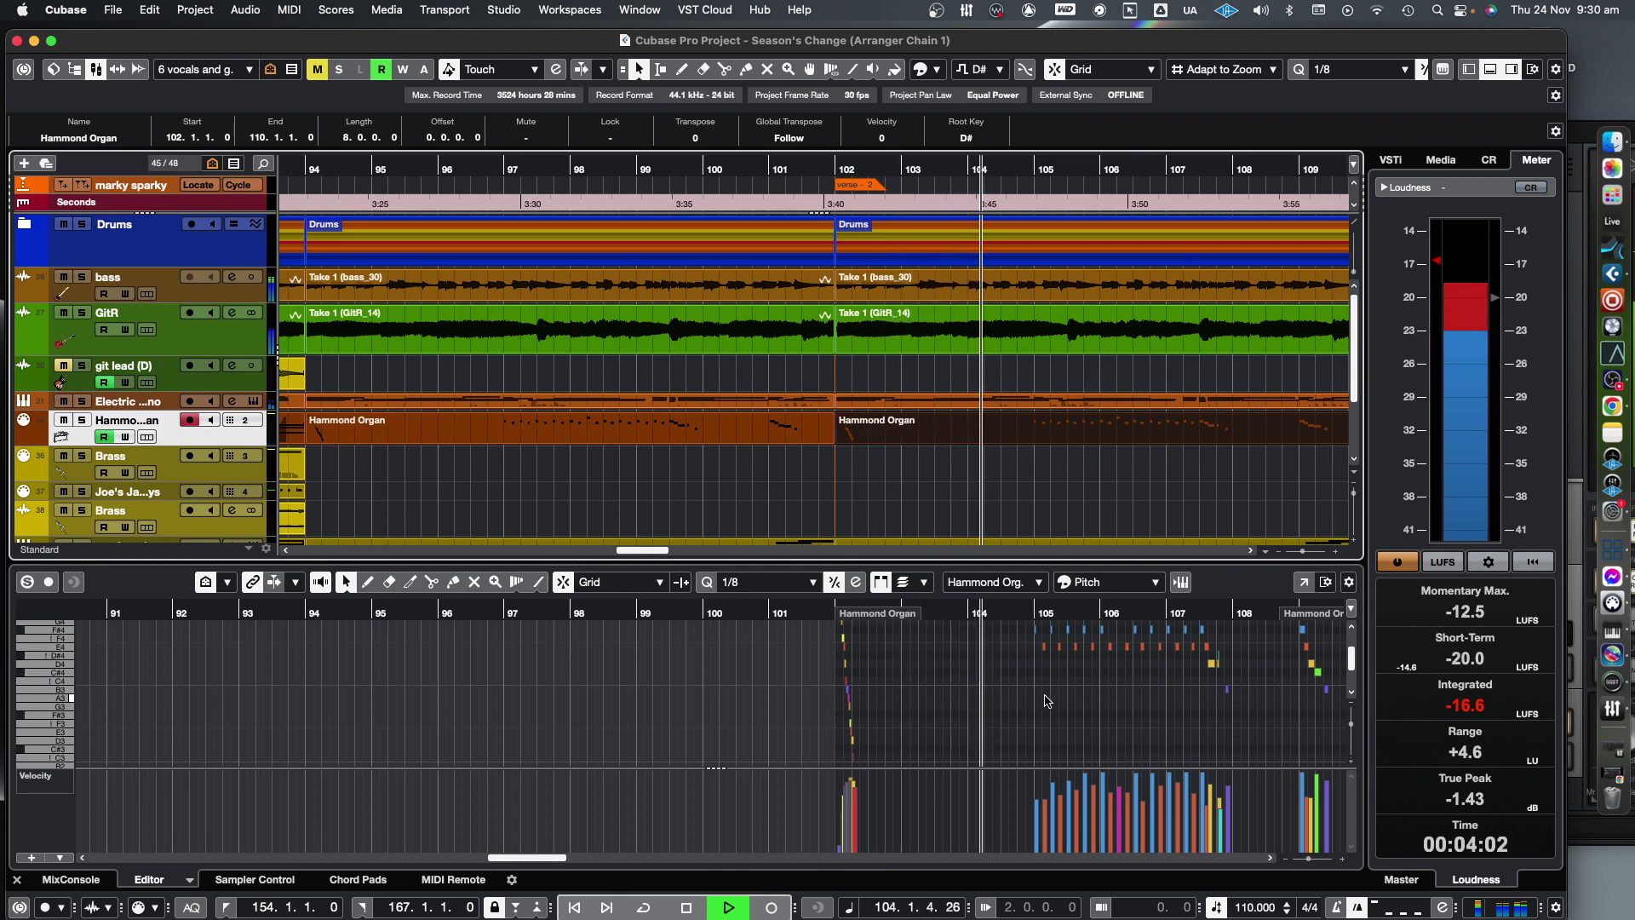
key(h)
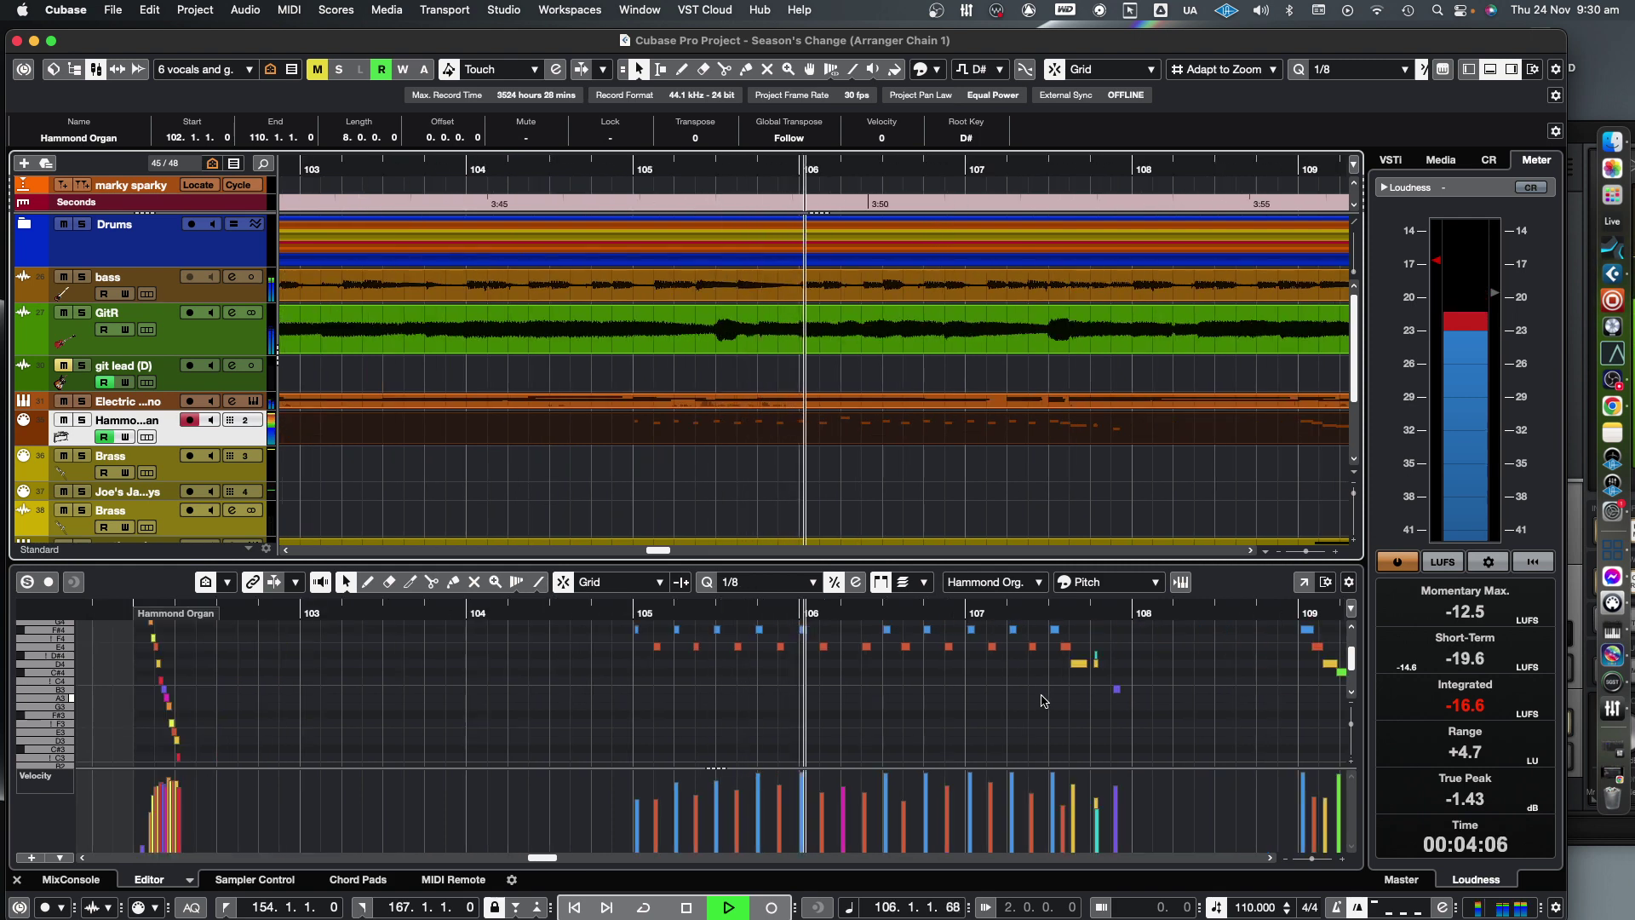
drag(1031, 564, 1024, 552)
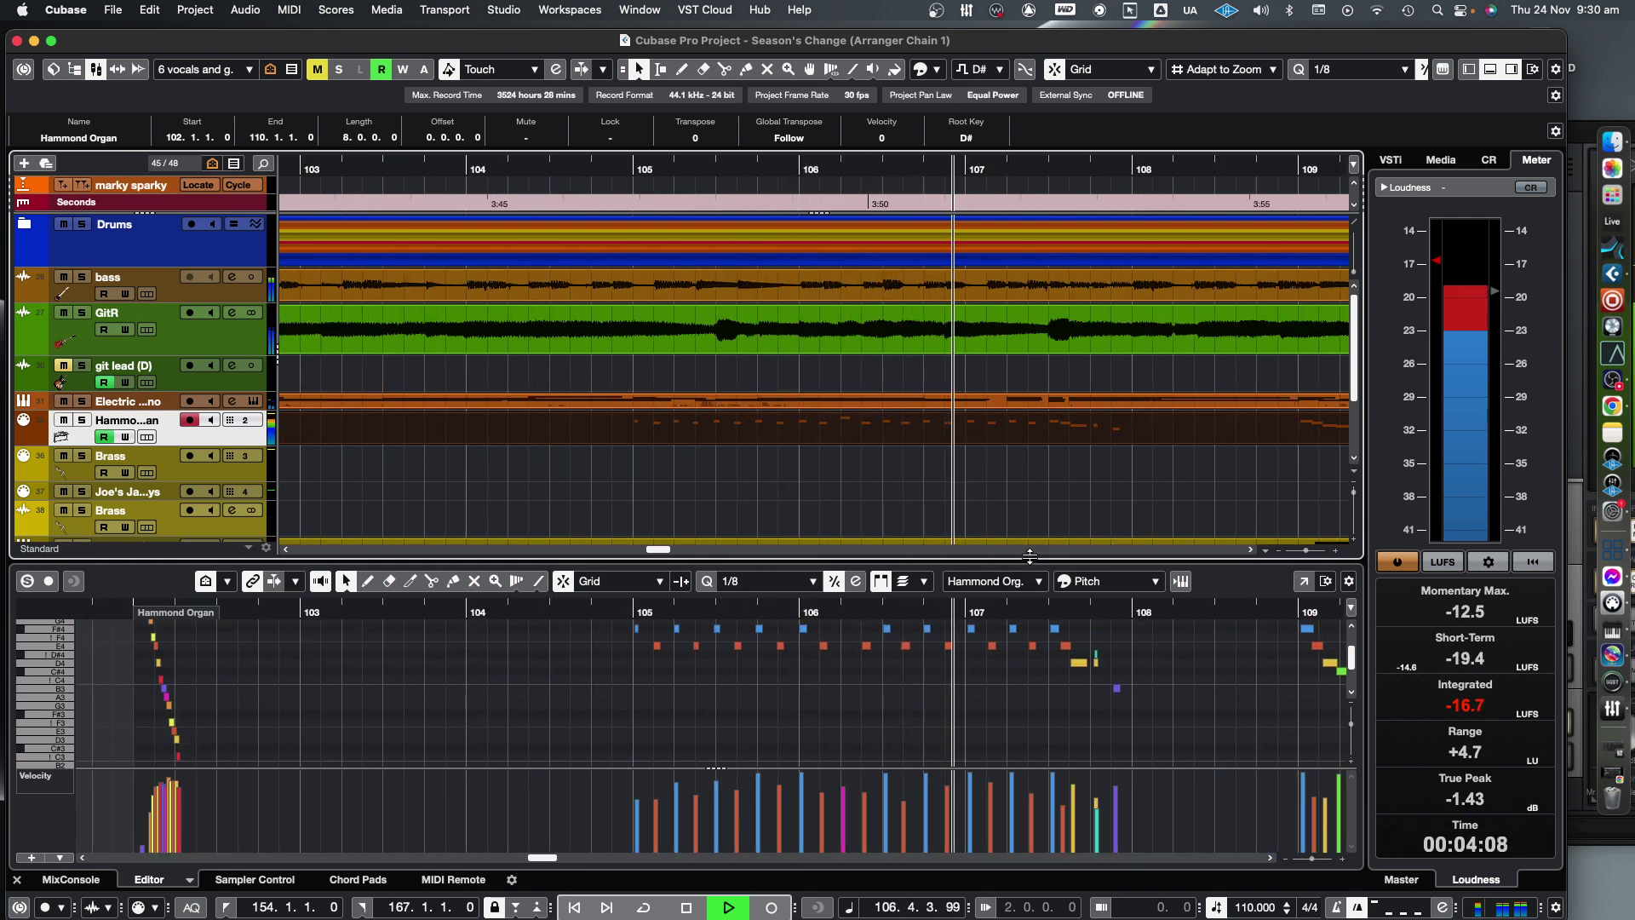
scroll(1008, 700, up, 5)
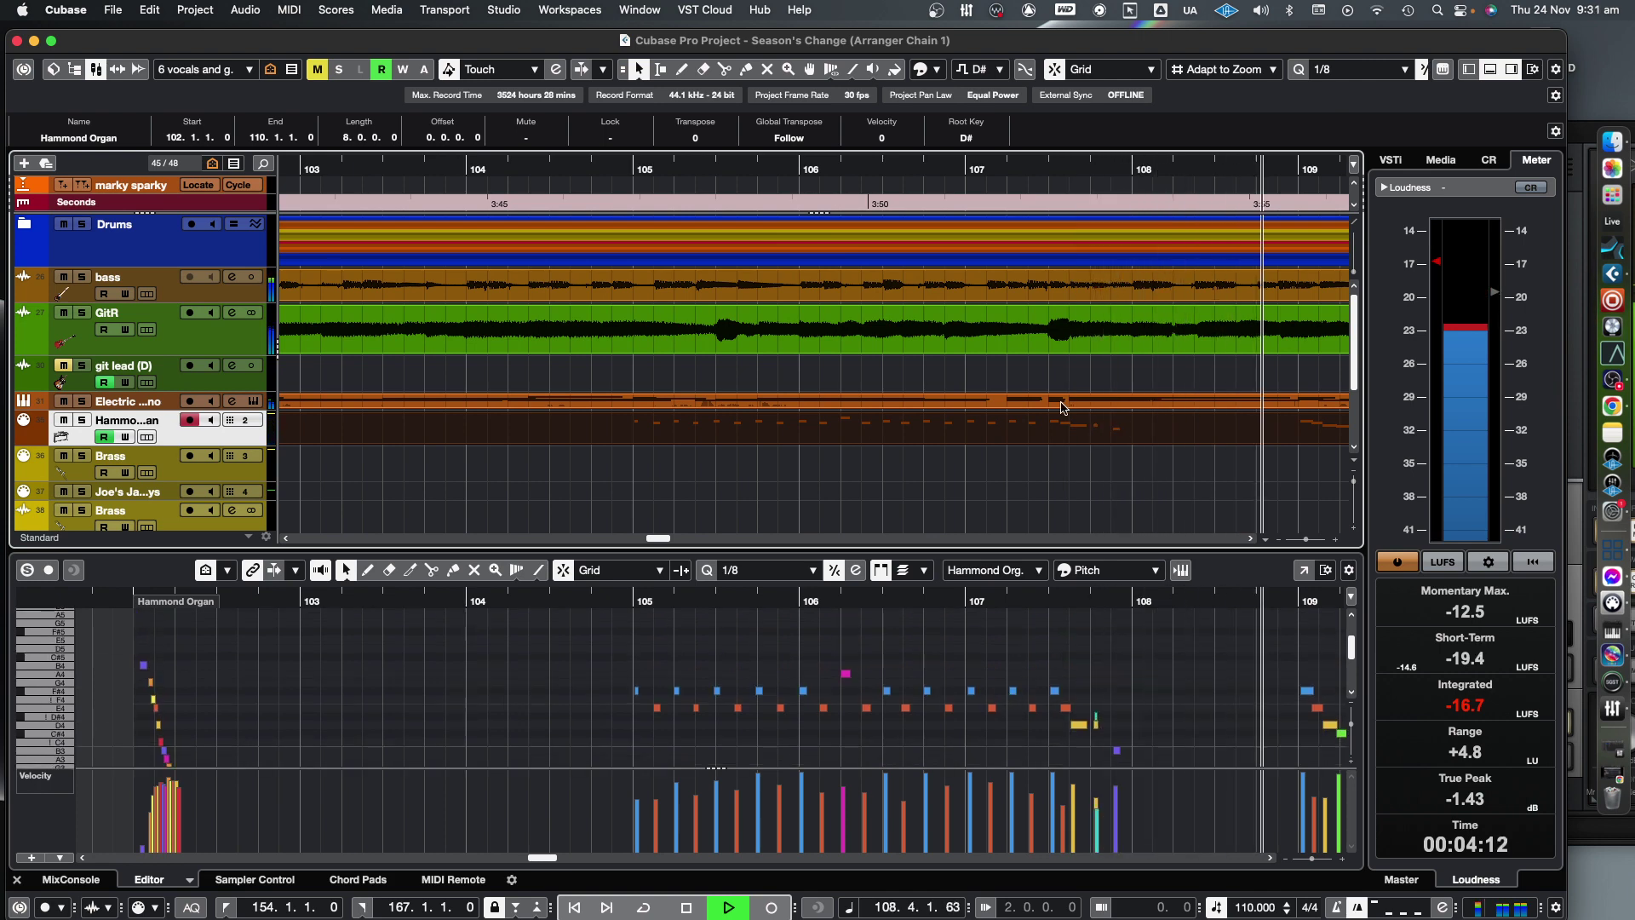
- Display the GitR_14 event starting at bar 102 in the lower editor, followed by the GitR_14 event at bar 110
click(1085, 340)
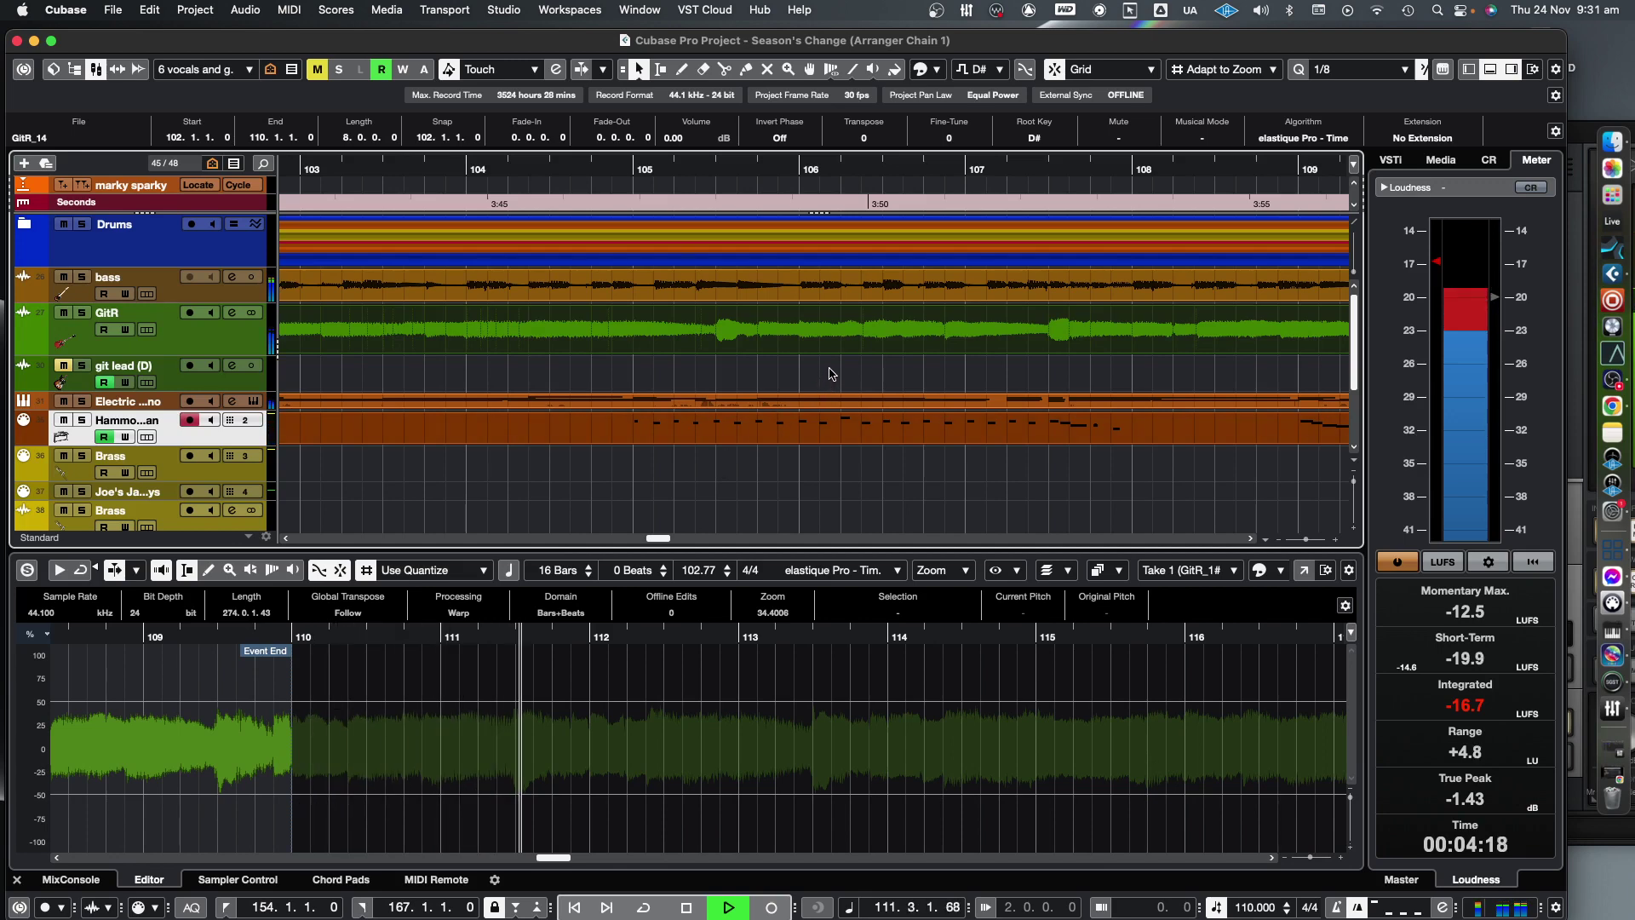
key(g)
key(g)
key(g)
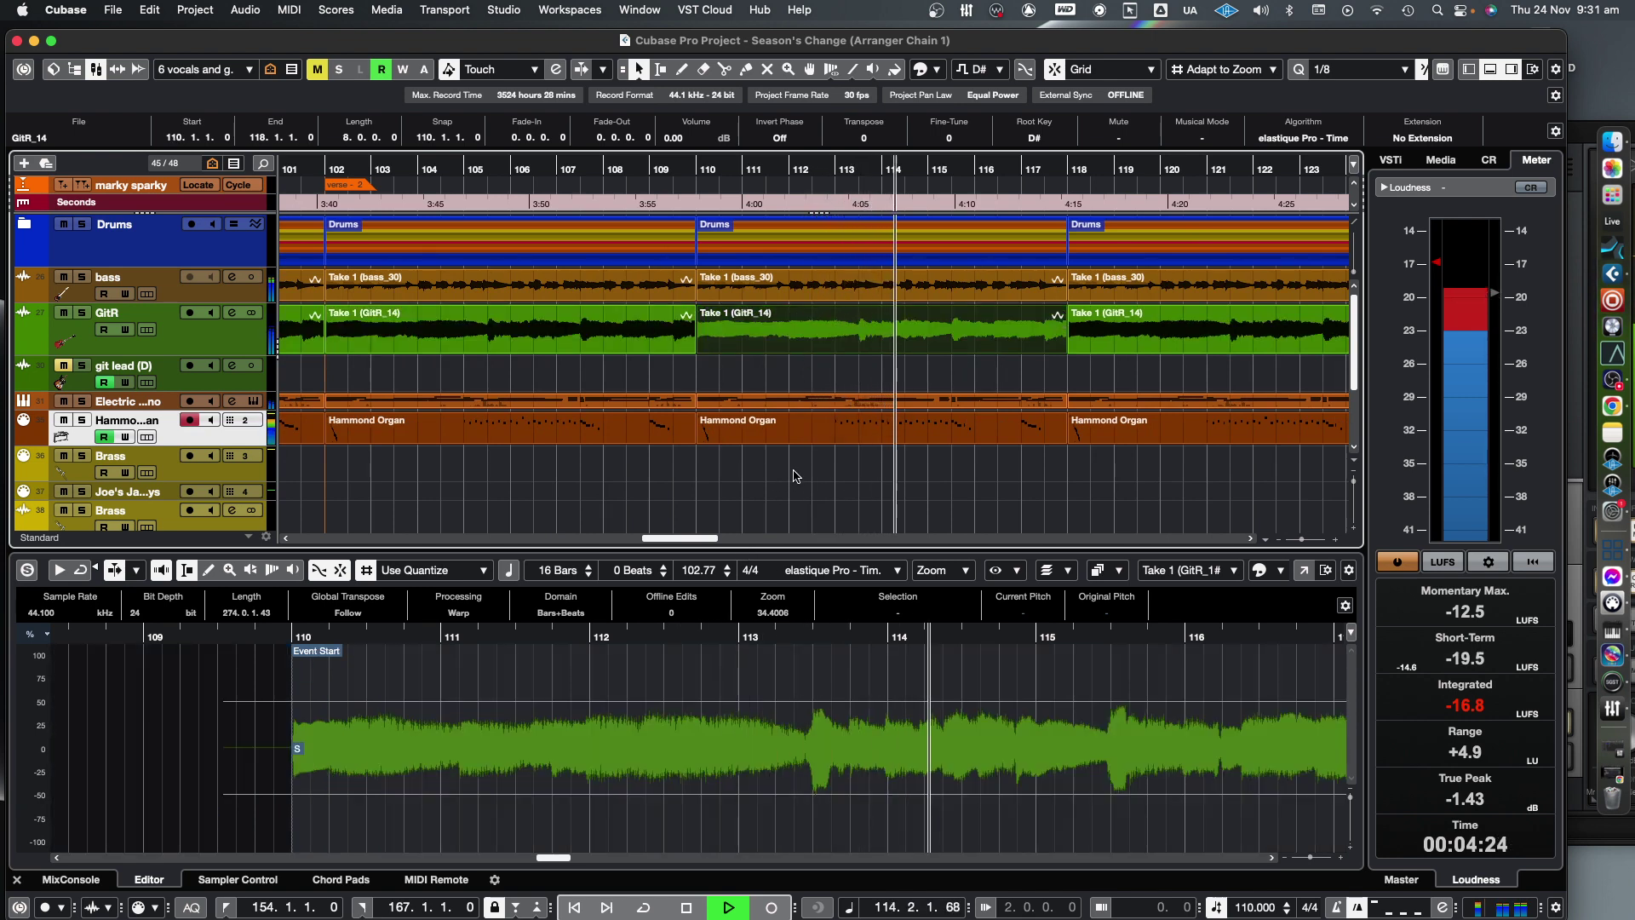
- Inspect the Hammond Organ, GitR_14 and bass_30 events starting at bar 110 one after another in the lower editor
click(807, 444)
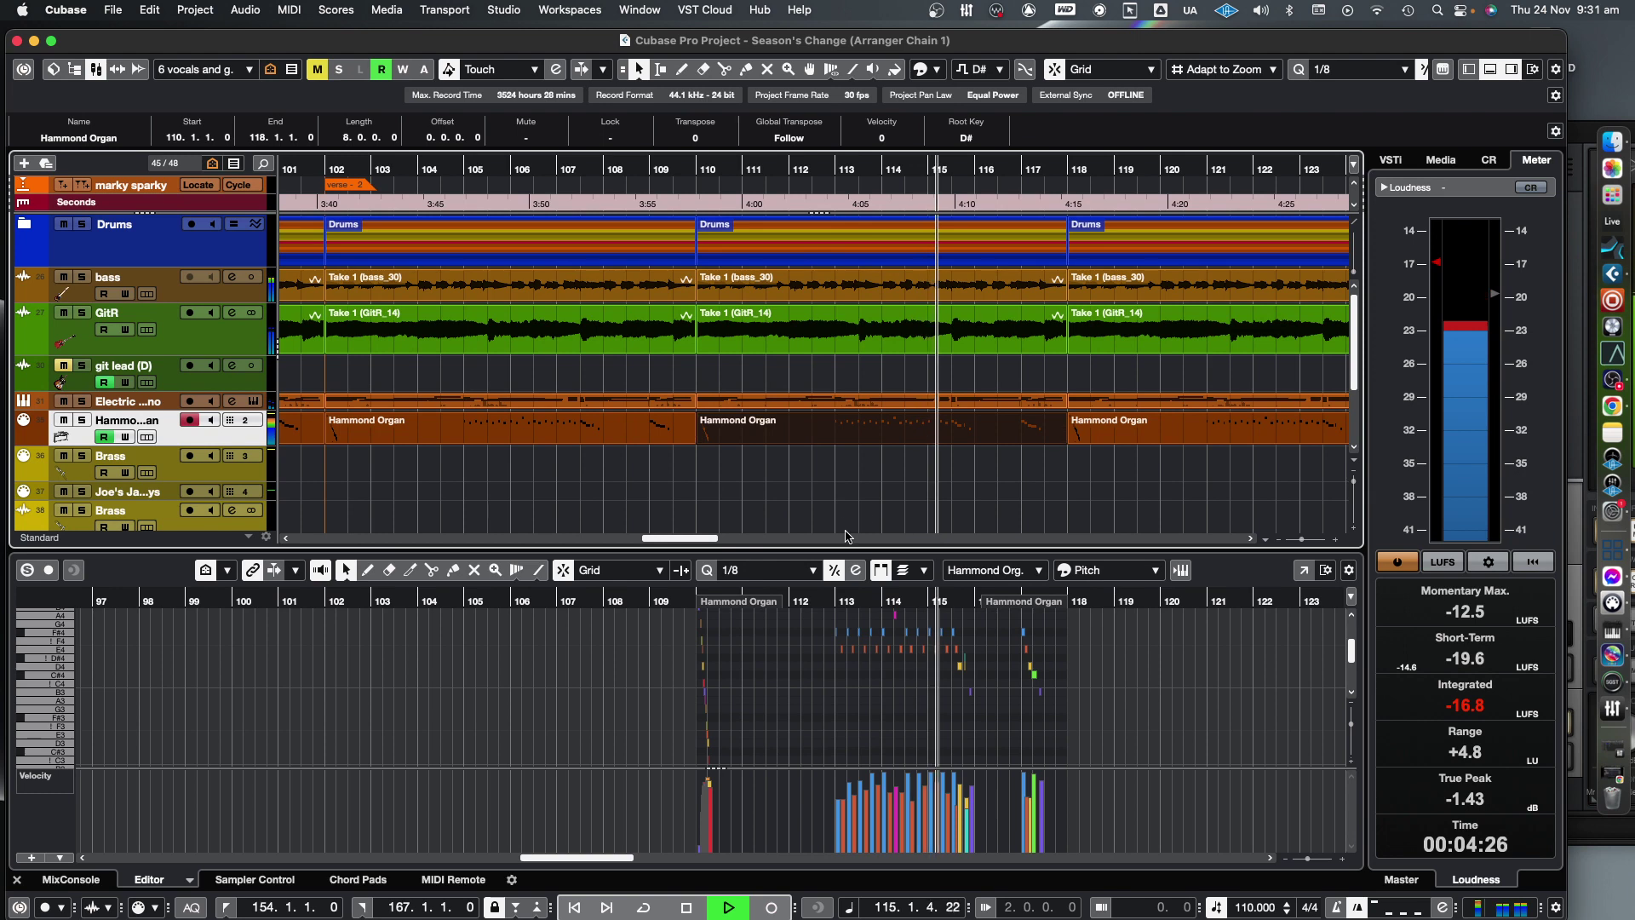
click(921, 351)
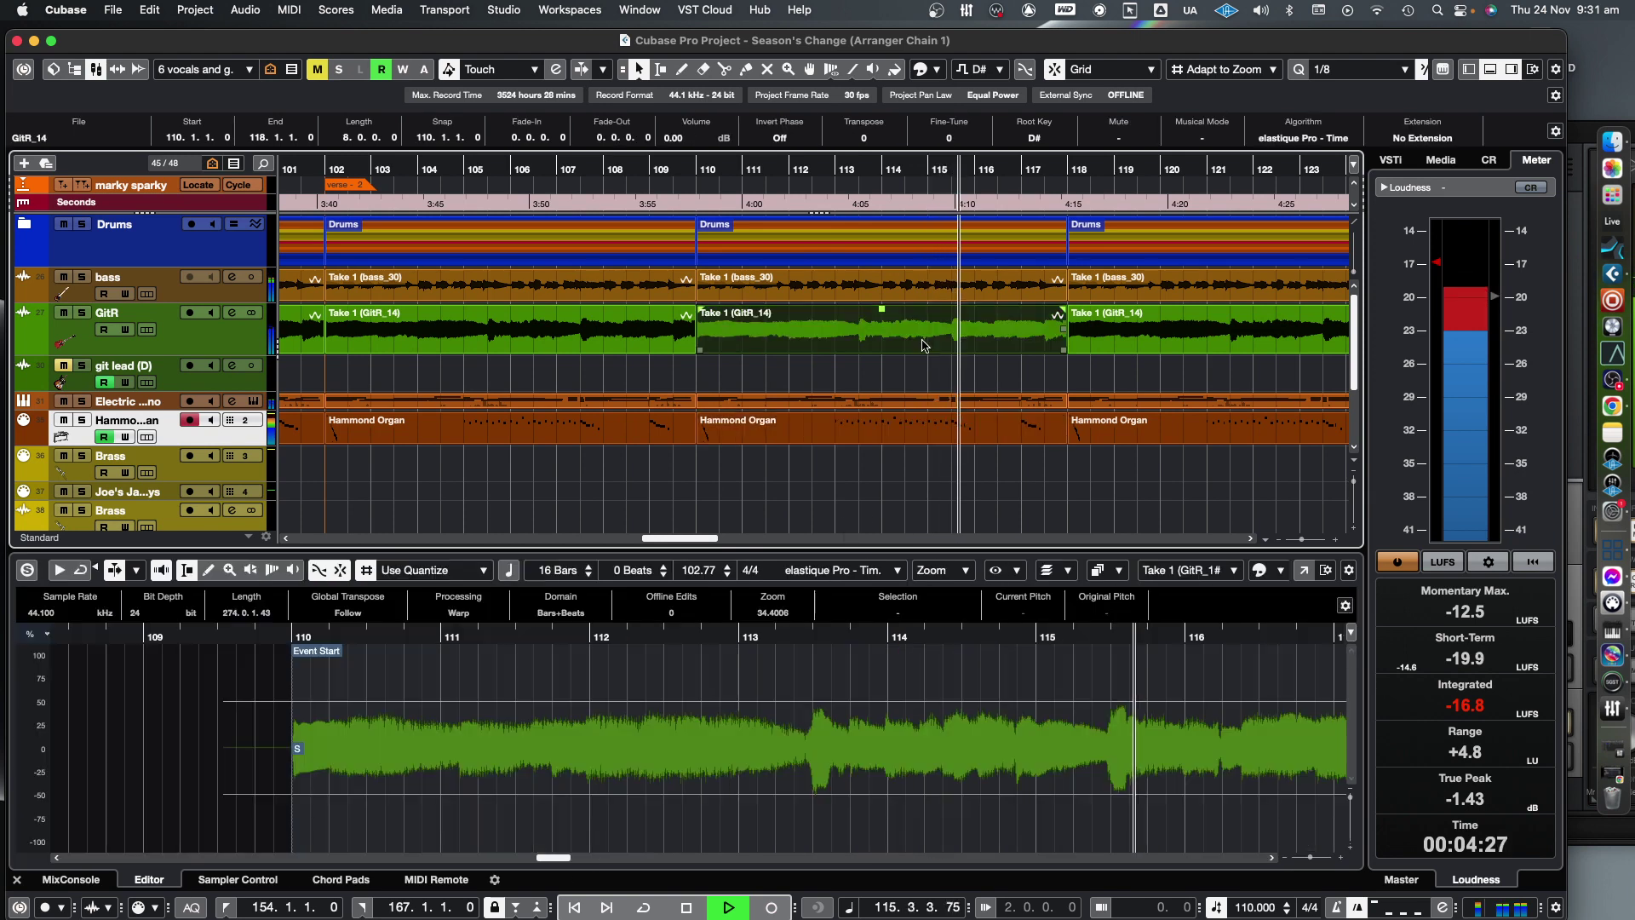
click(933, 298)
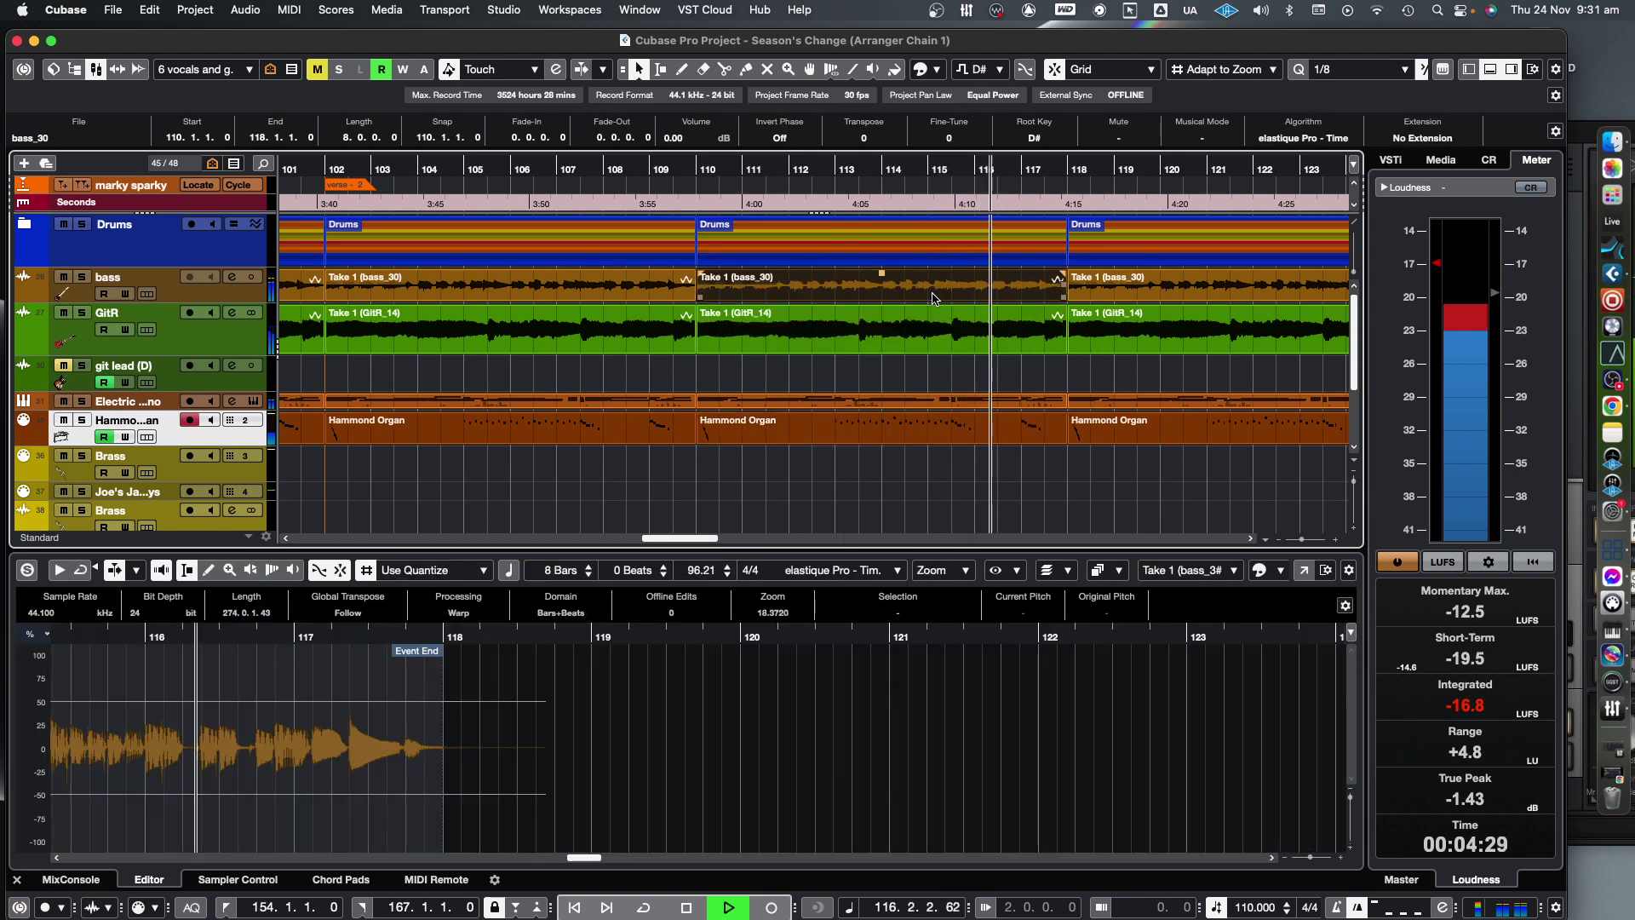
- Inspect the bass_30 event starting at bar 118 and the bass_18 event starting at bar 126 in the lower editor
click(1132, 287)
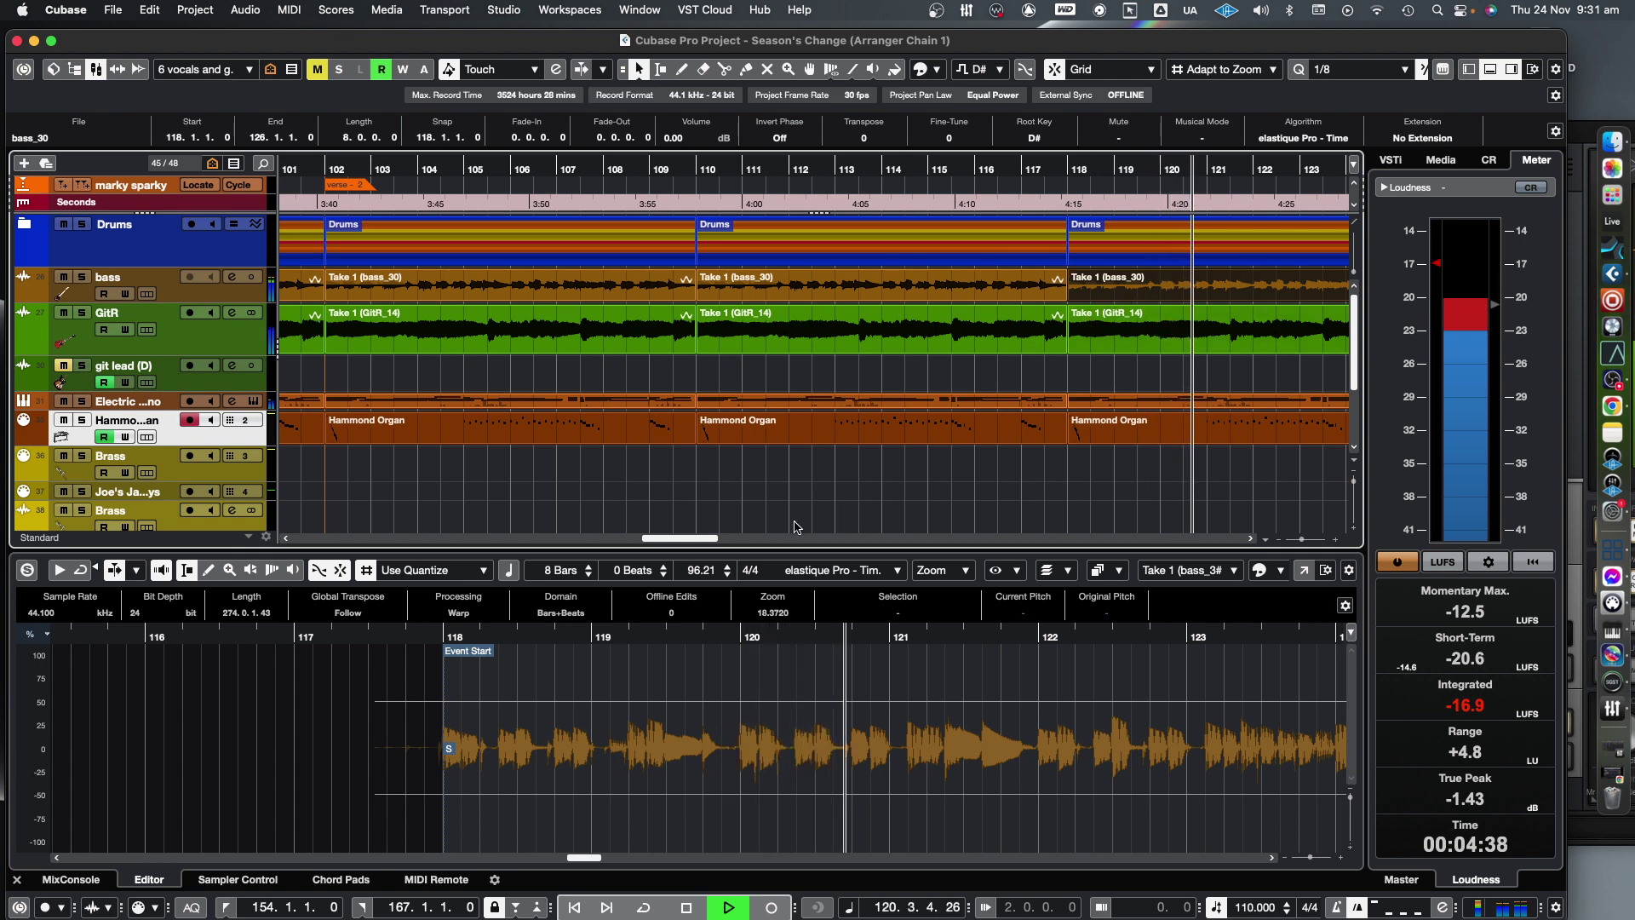
drag(702, 543, 761, 548)
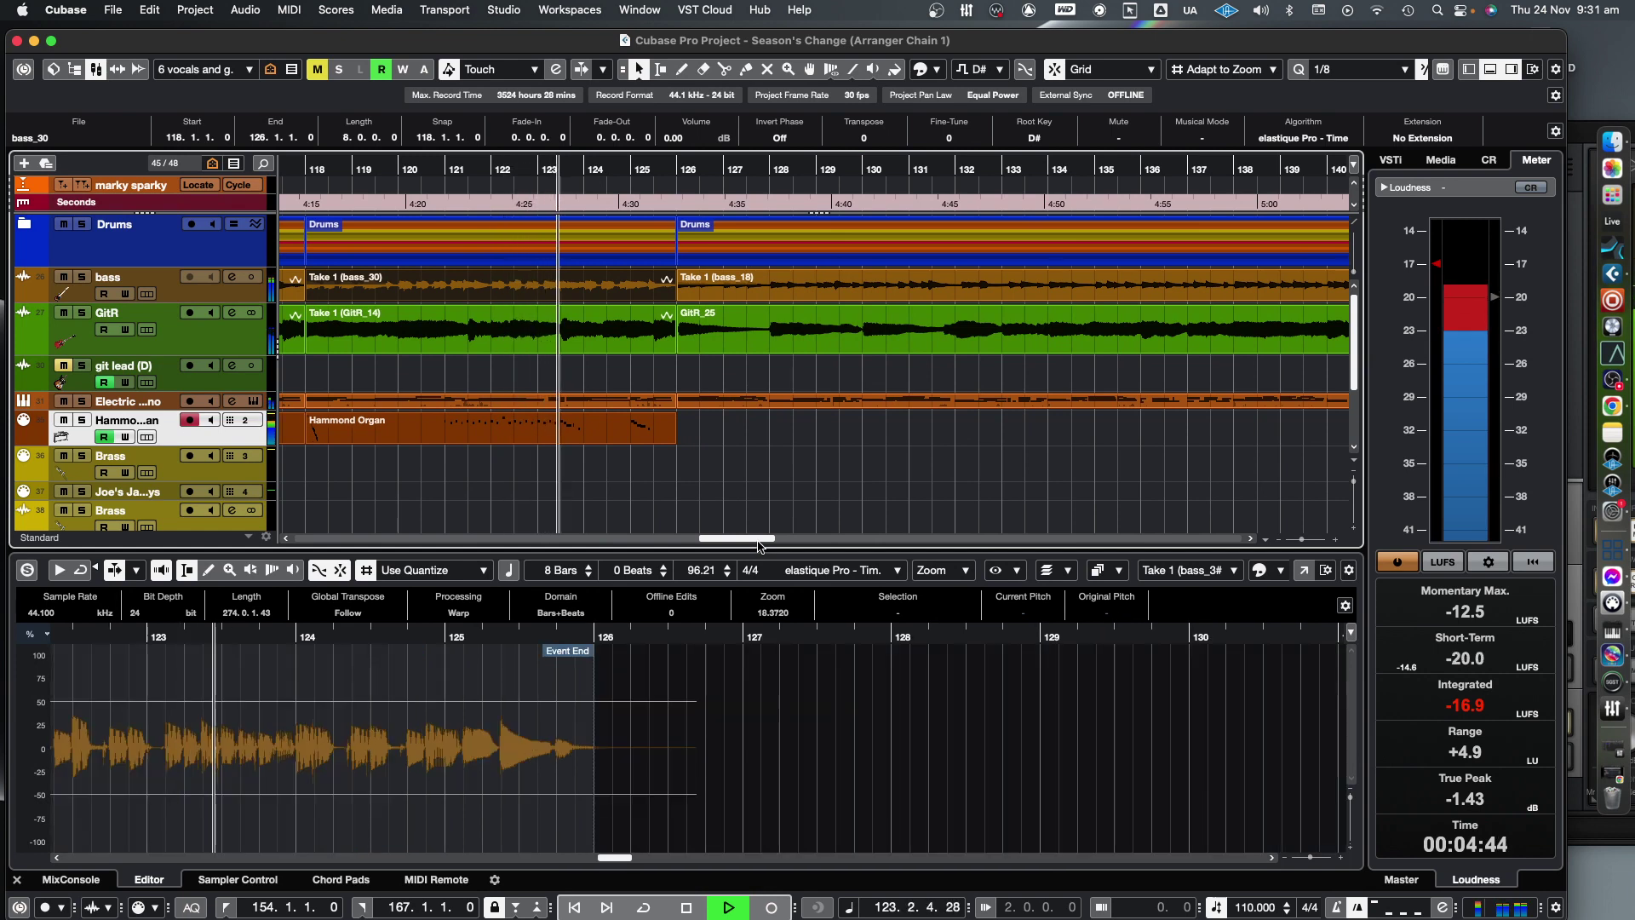
click(758, 295)
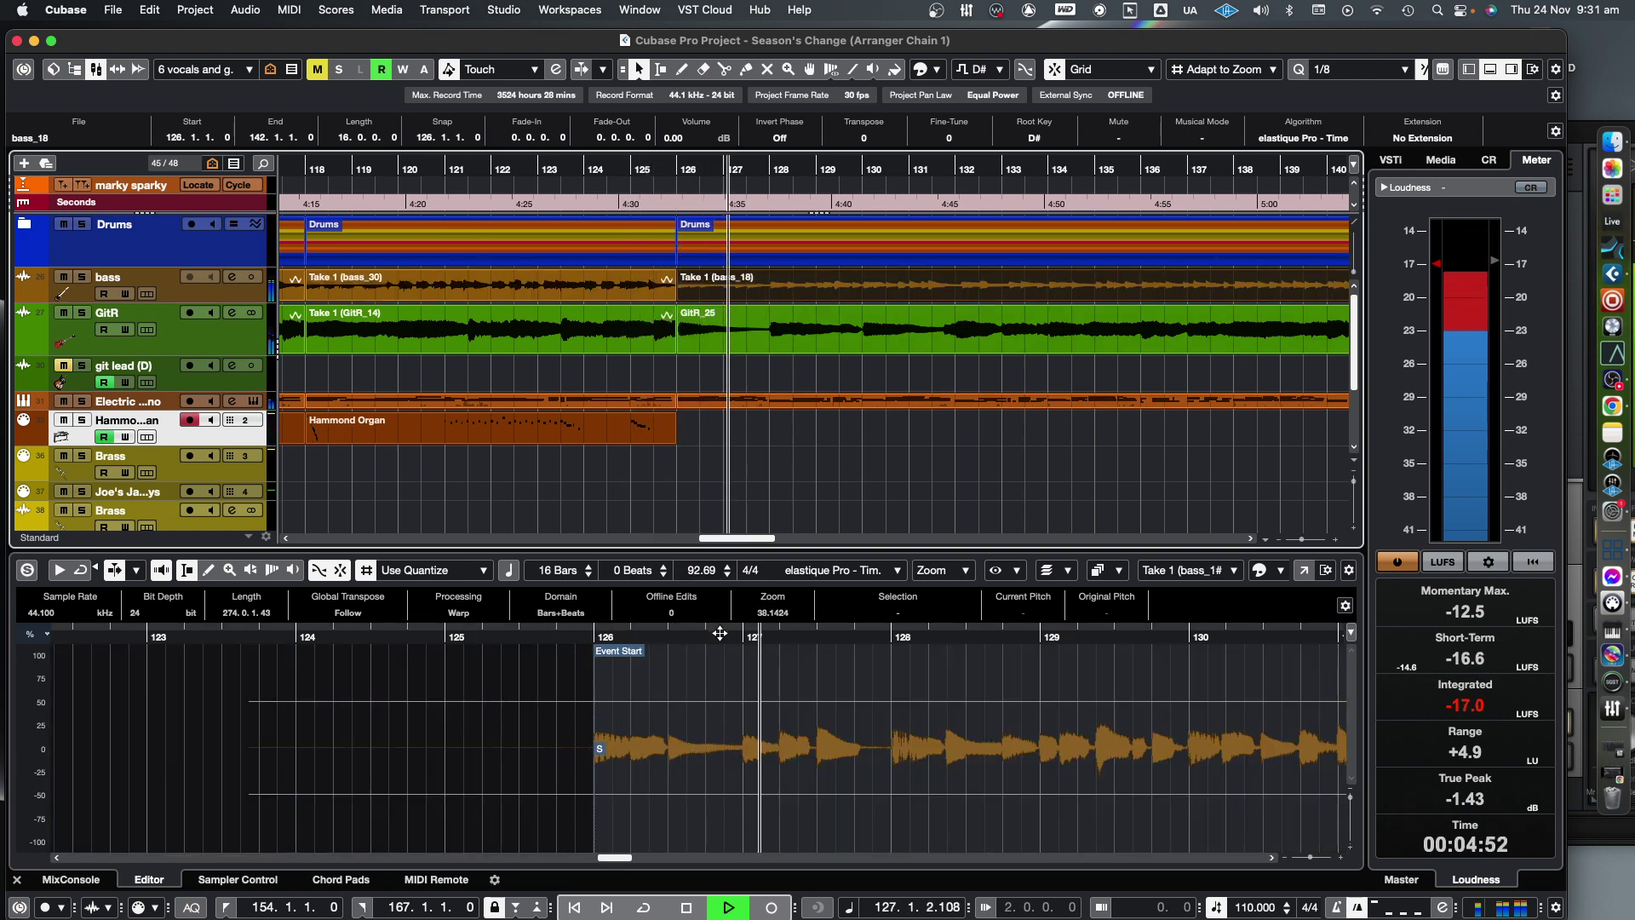
- Display the vocals_25 event starting at bar 126 in the lower editor and examine its waveform through to about bar 149
scroll(785, 461, down, 4)
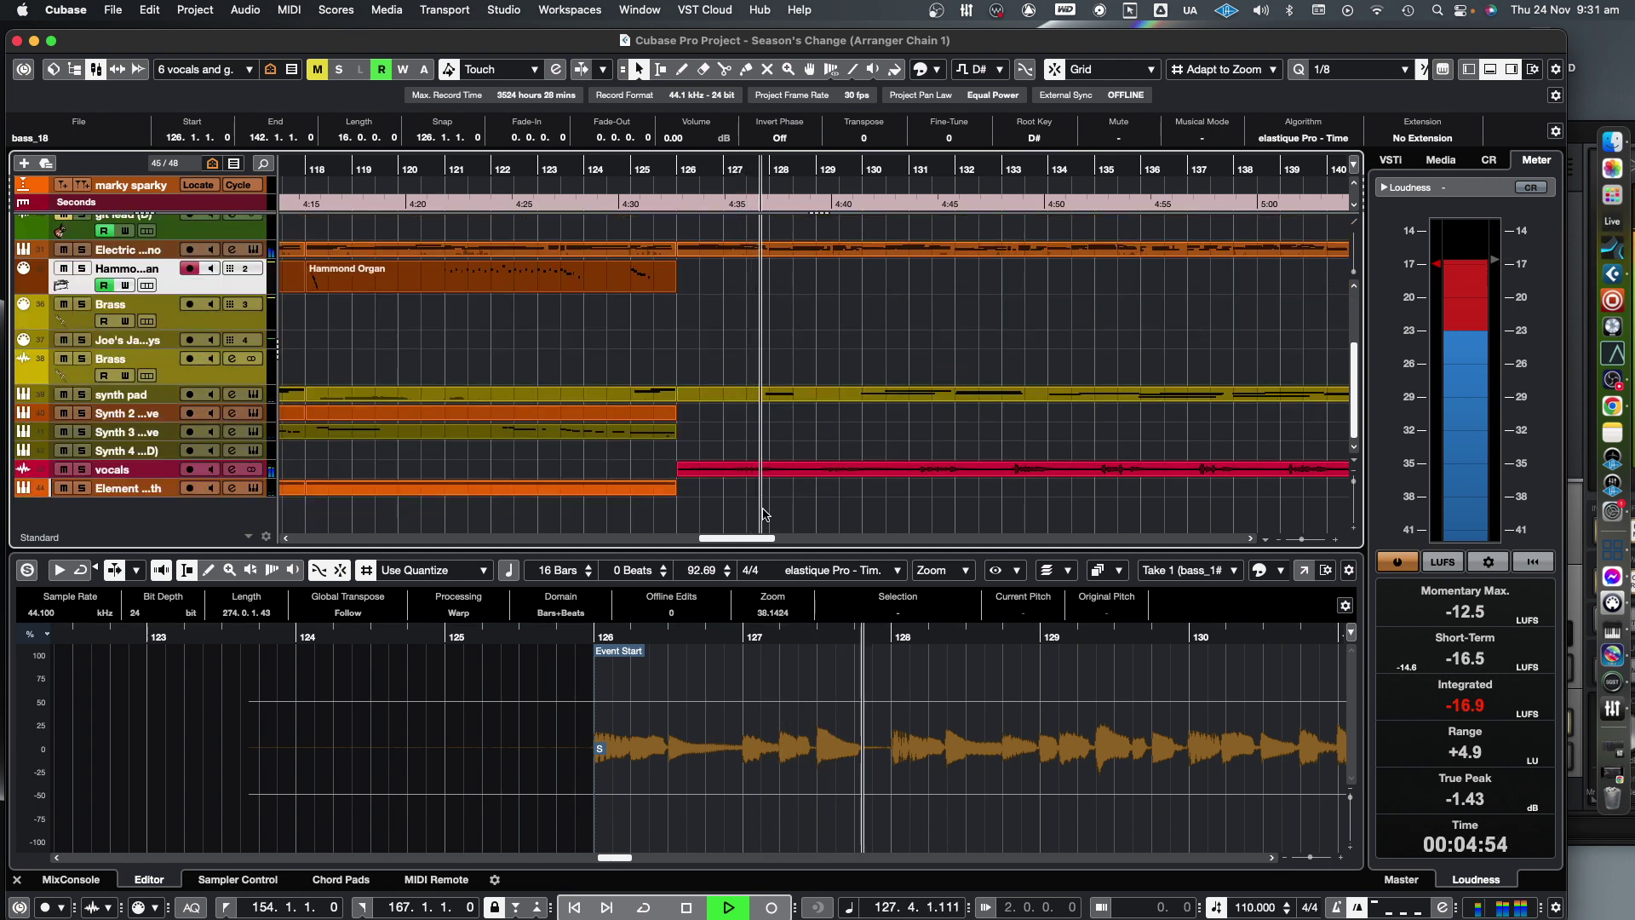
click(787, 468)
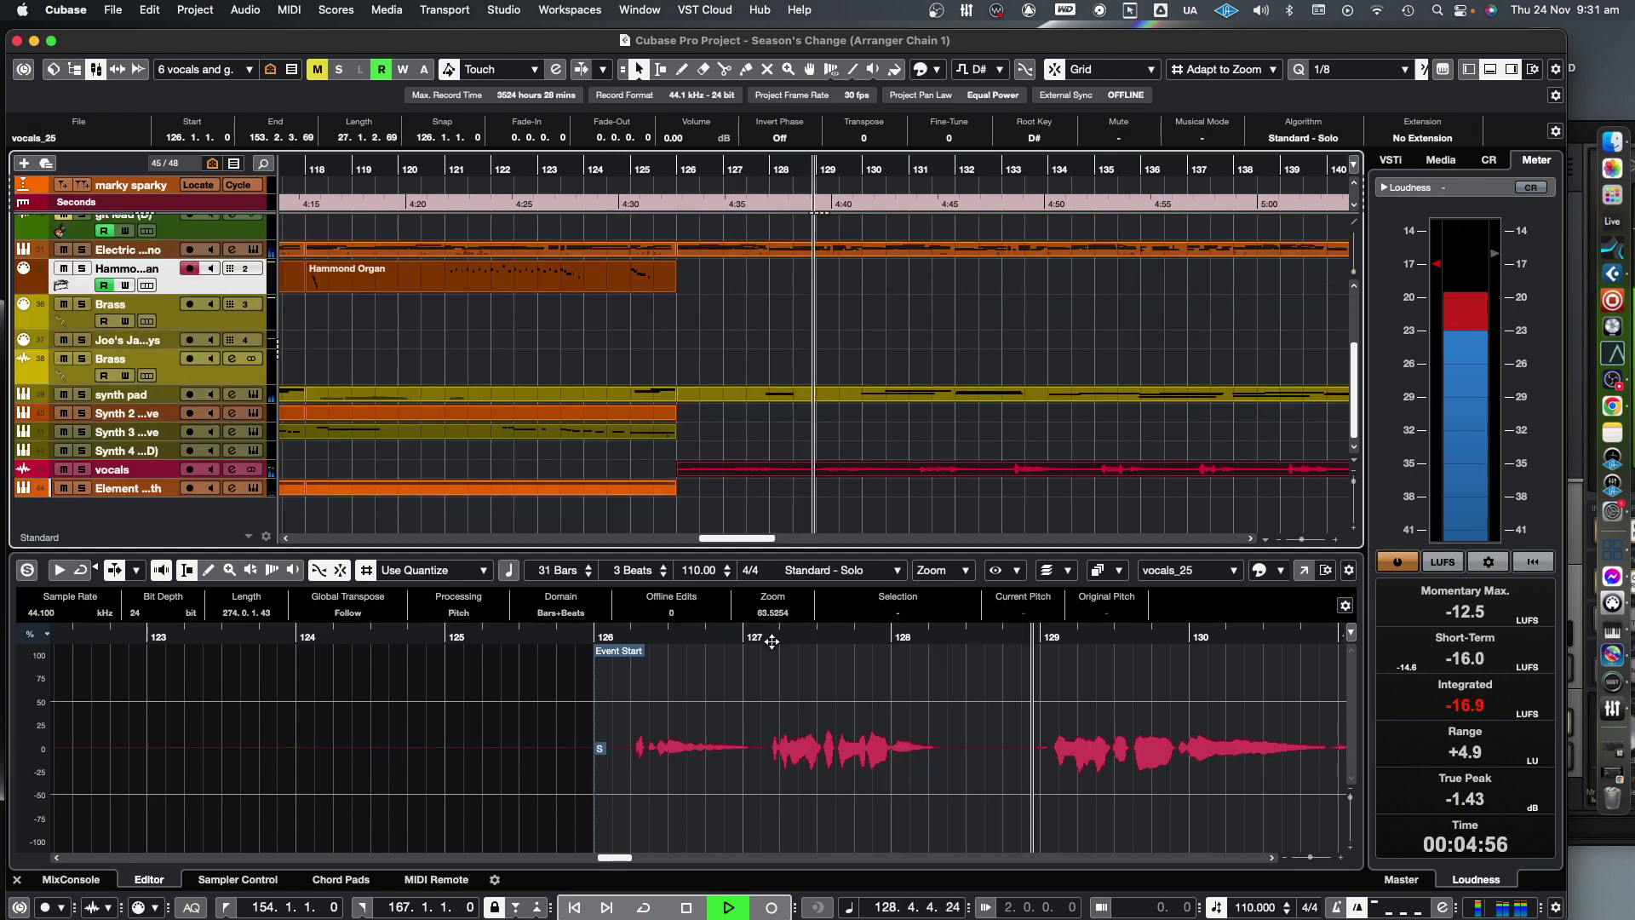
drag(630, 858, 650, 862)
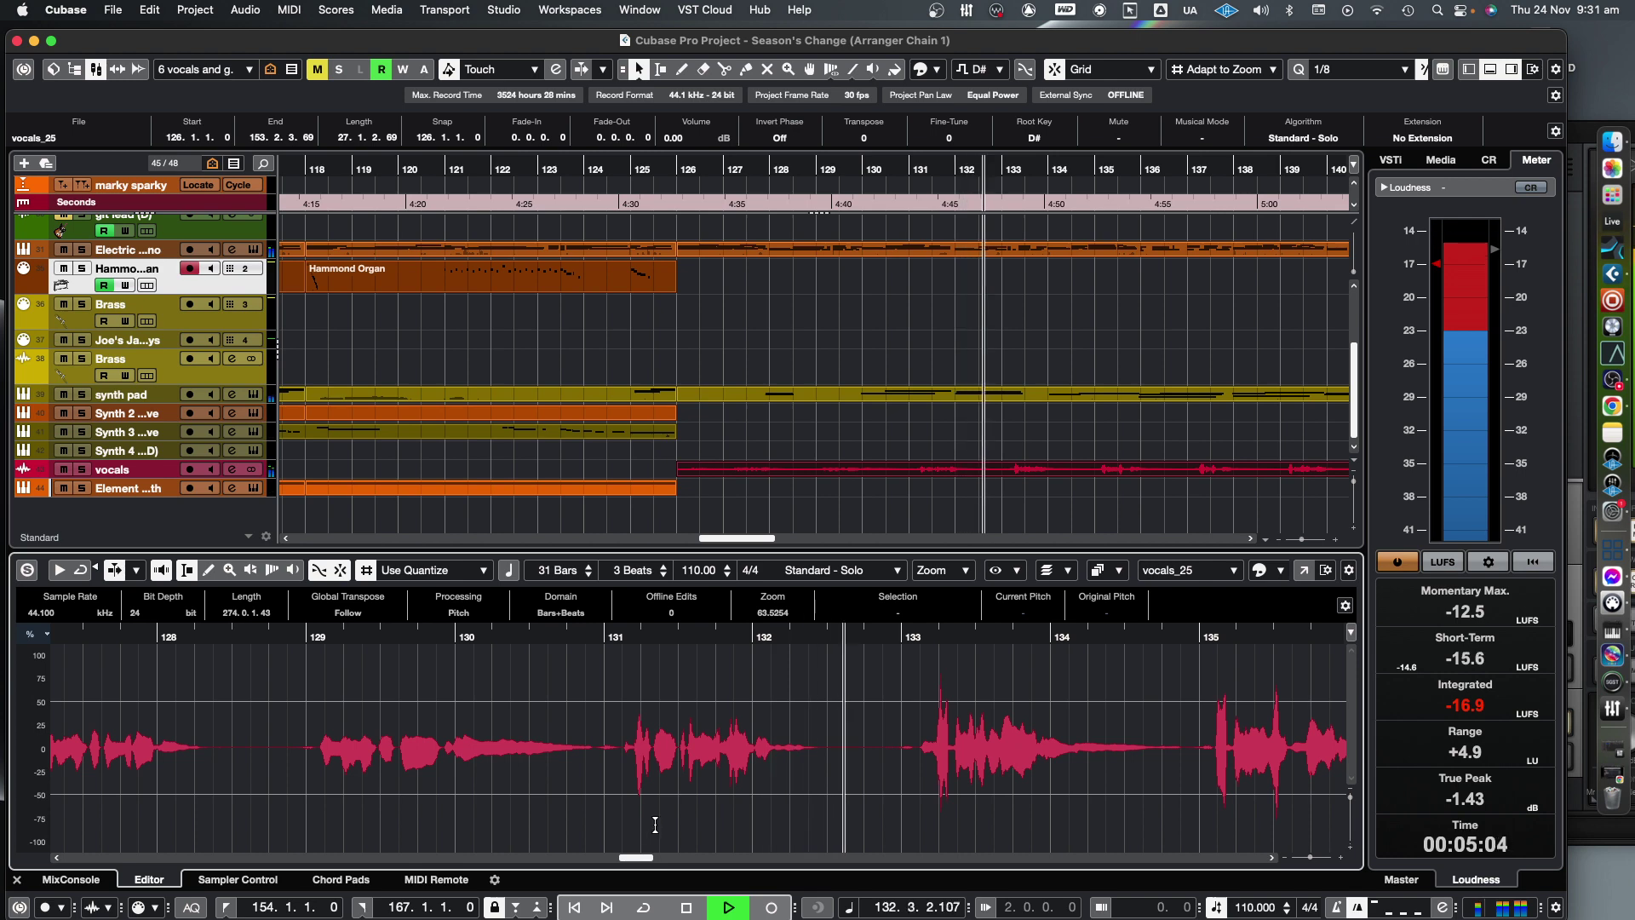
scroll(662, 826, down, 1)
scroll(661, 827, down, 3)
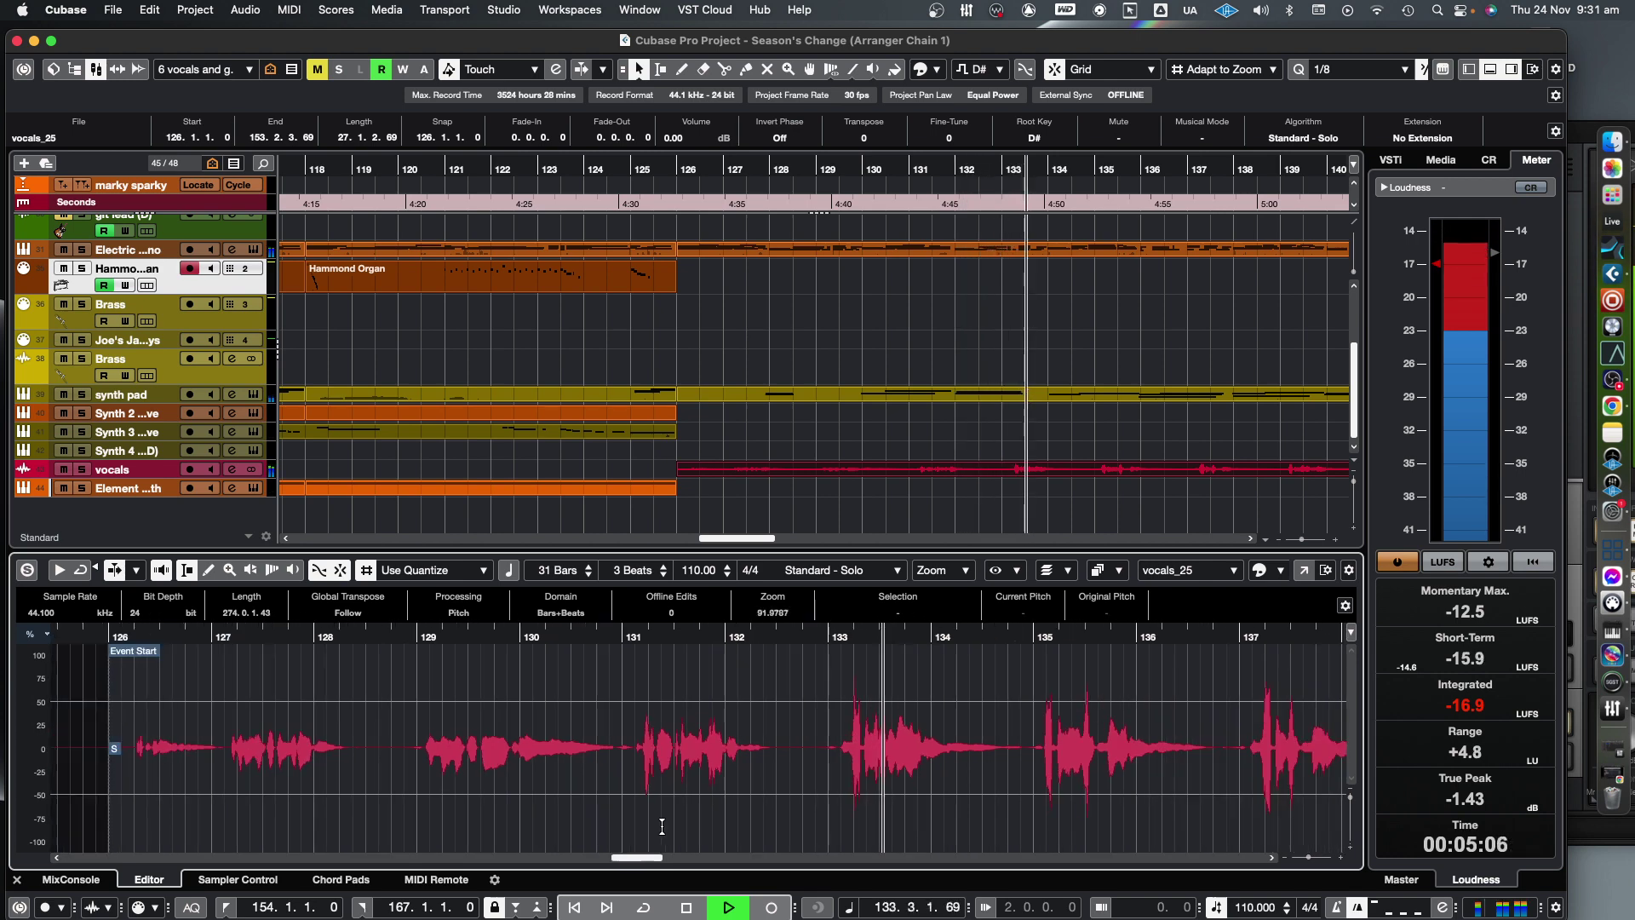
scroll(662, 826, left, 2)
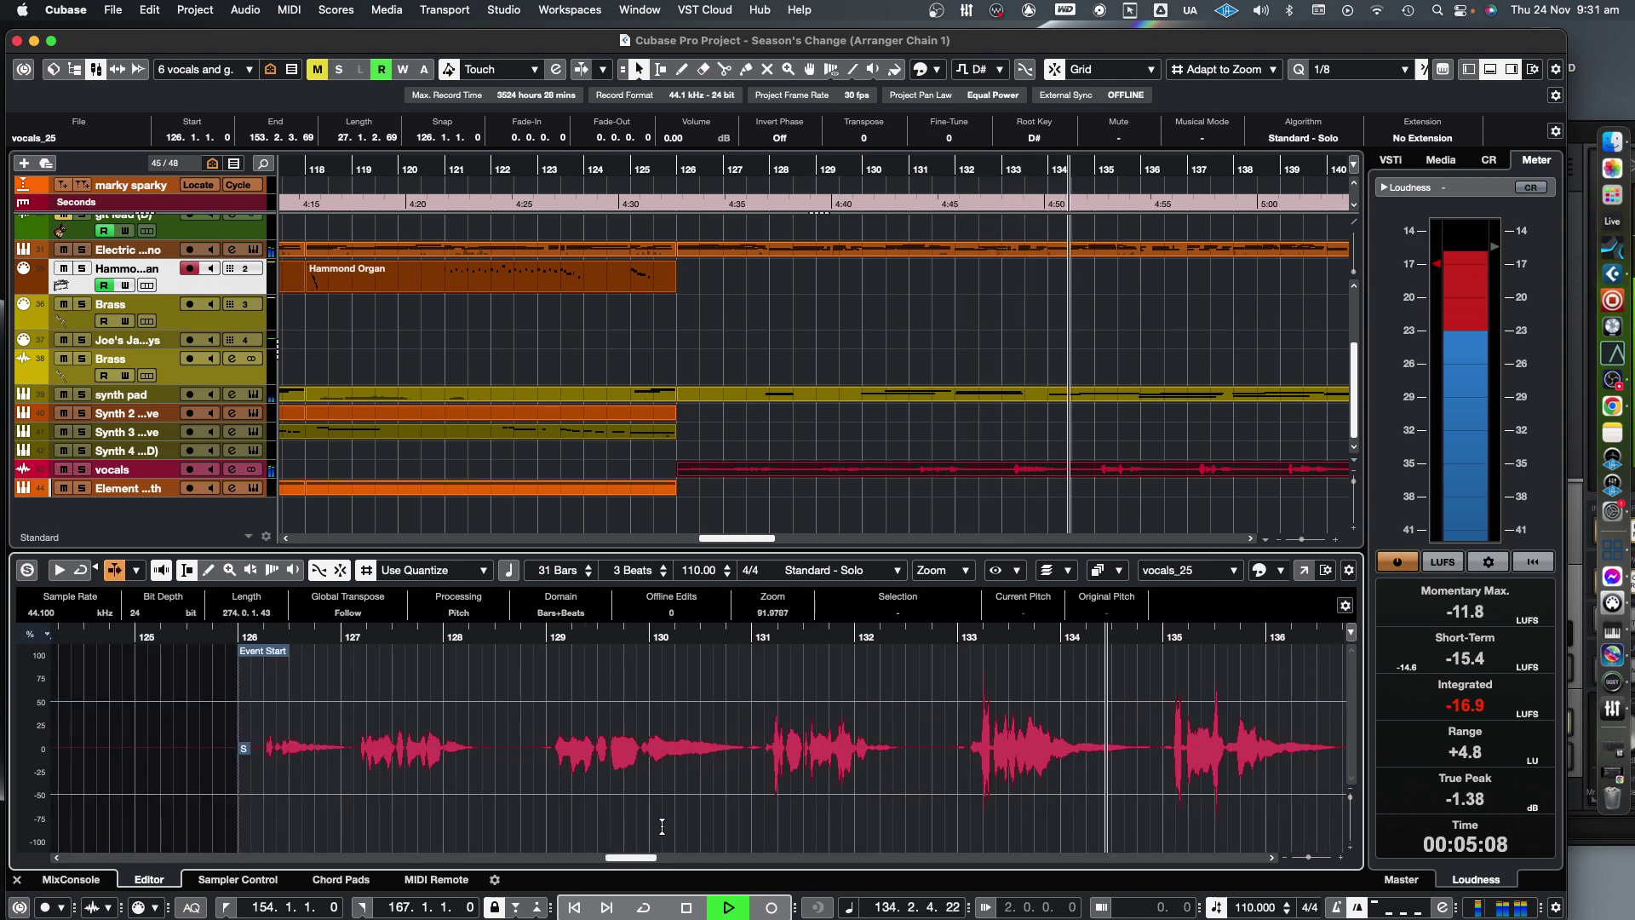
scroll(662, 826, right, 6)
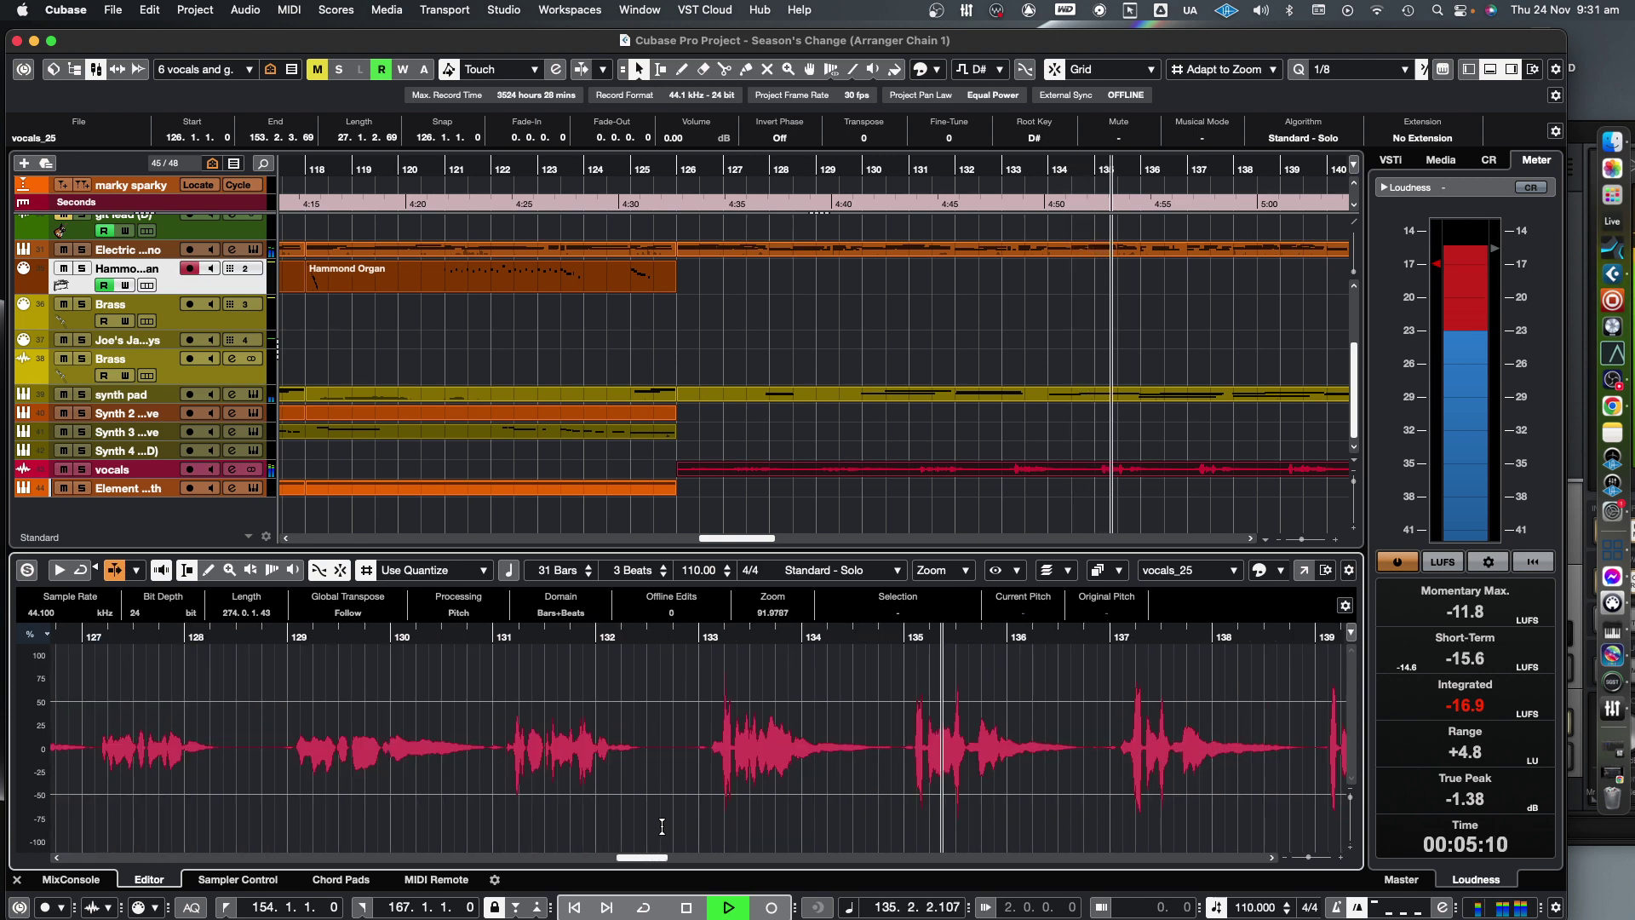
scroll(662, 826, right, 2)
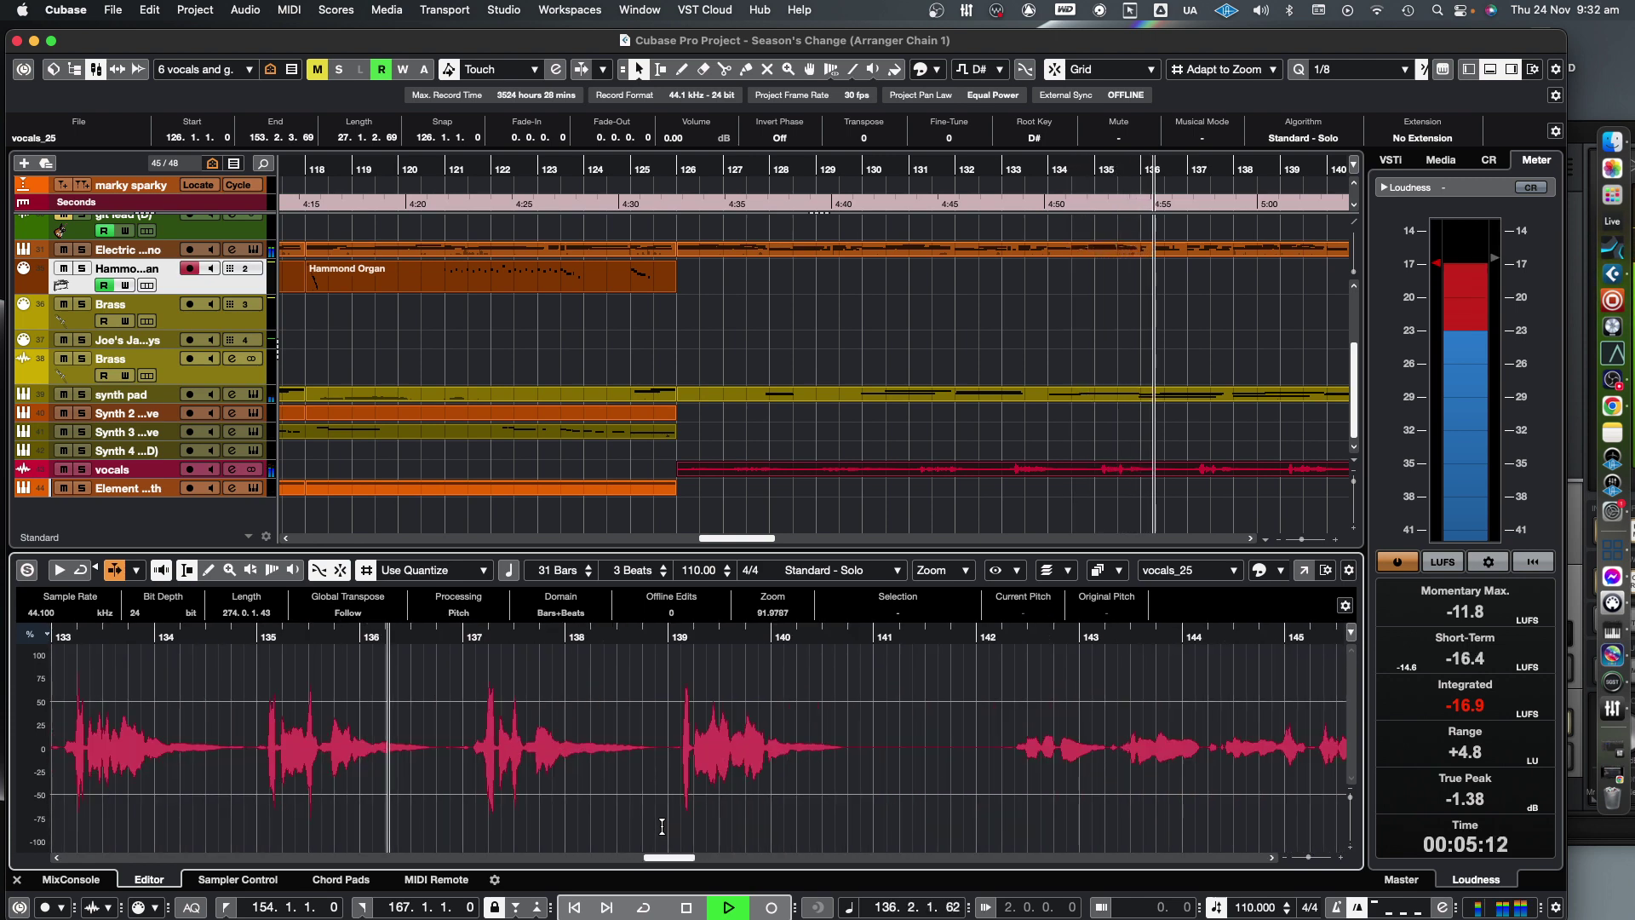
scroll(661, 826, right, 2)
scroll(661, 826, right, 1)
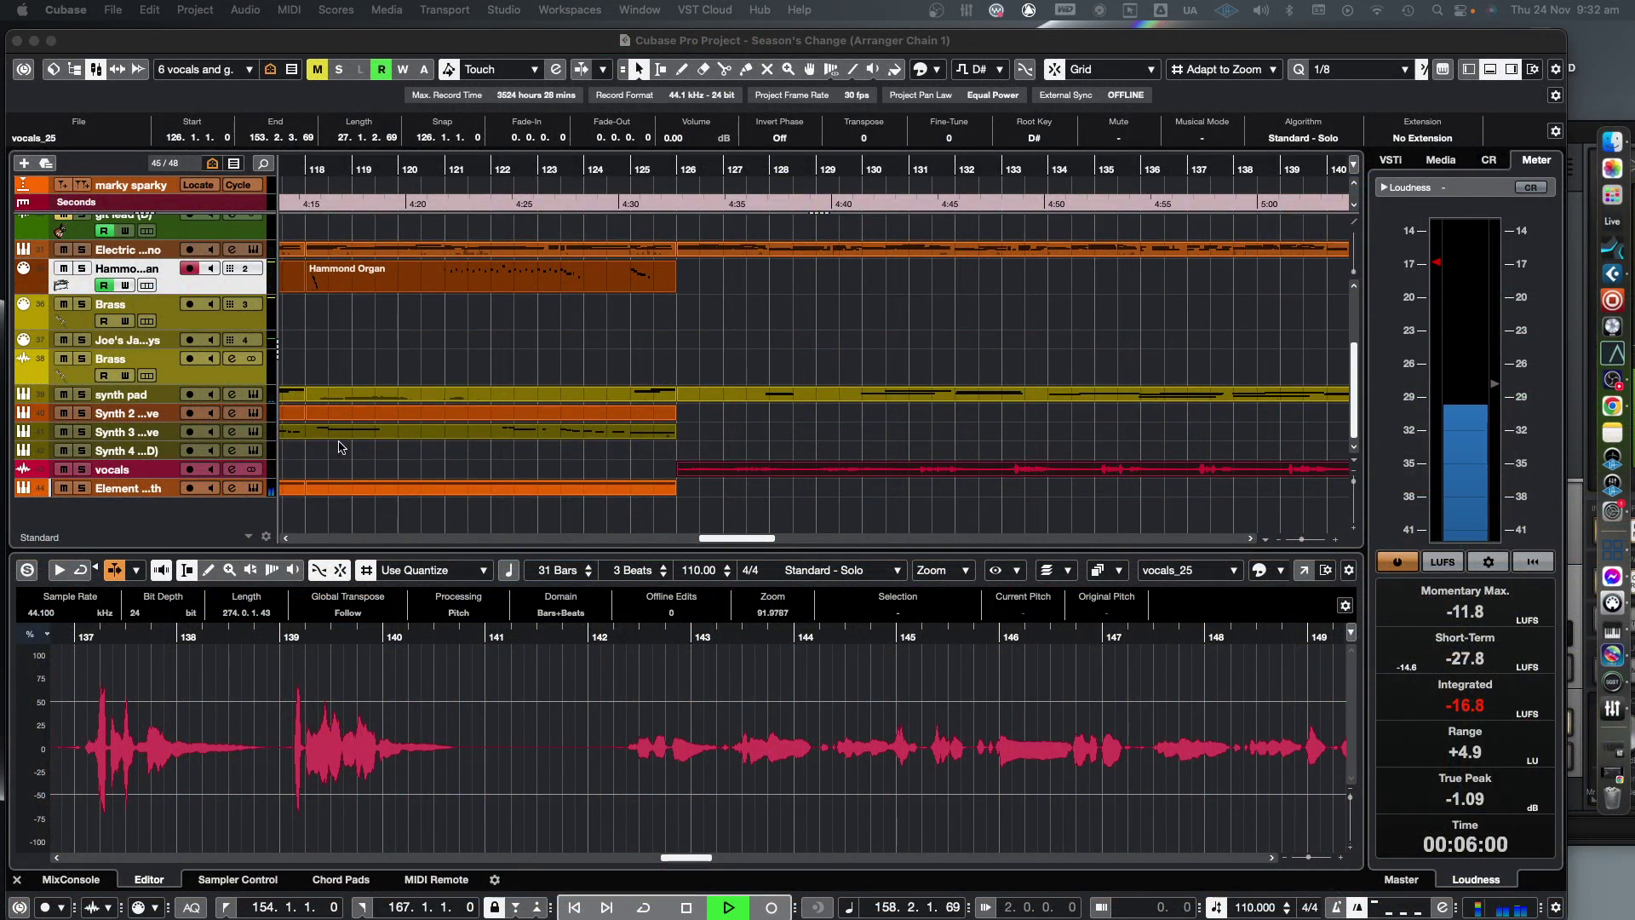
- Widen the project view to show the end of the song past bar 167
scroll(340, 446, down, 5)
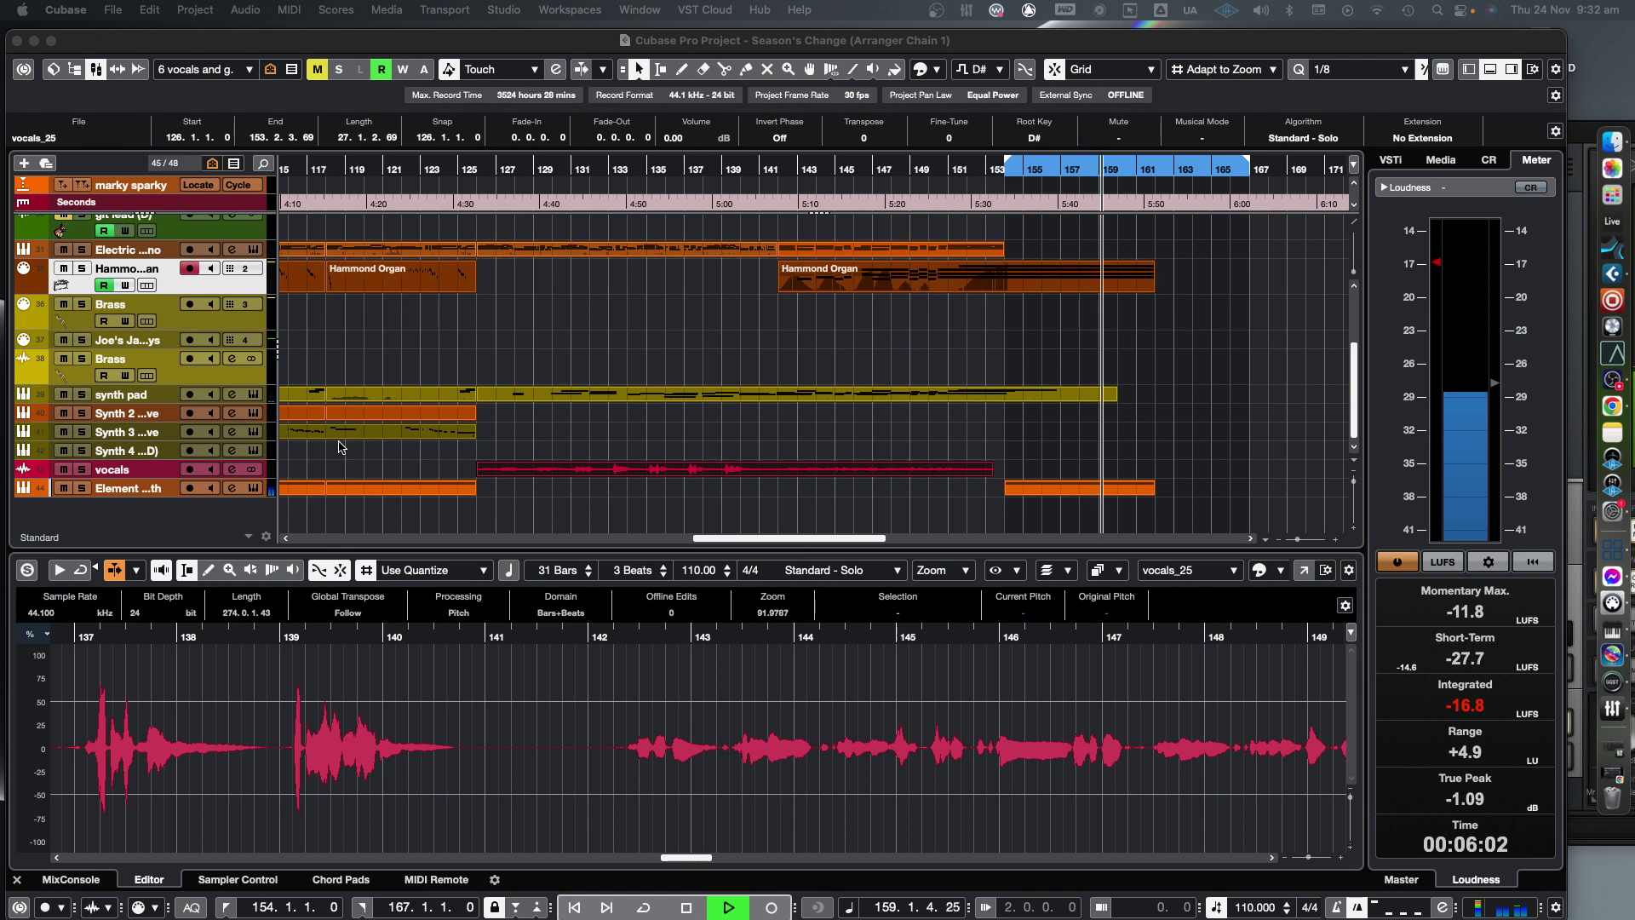